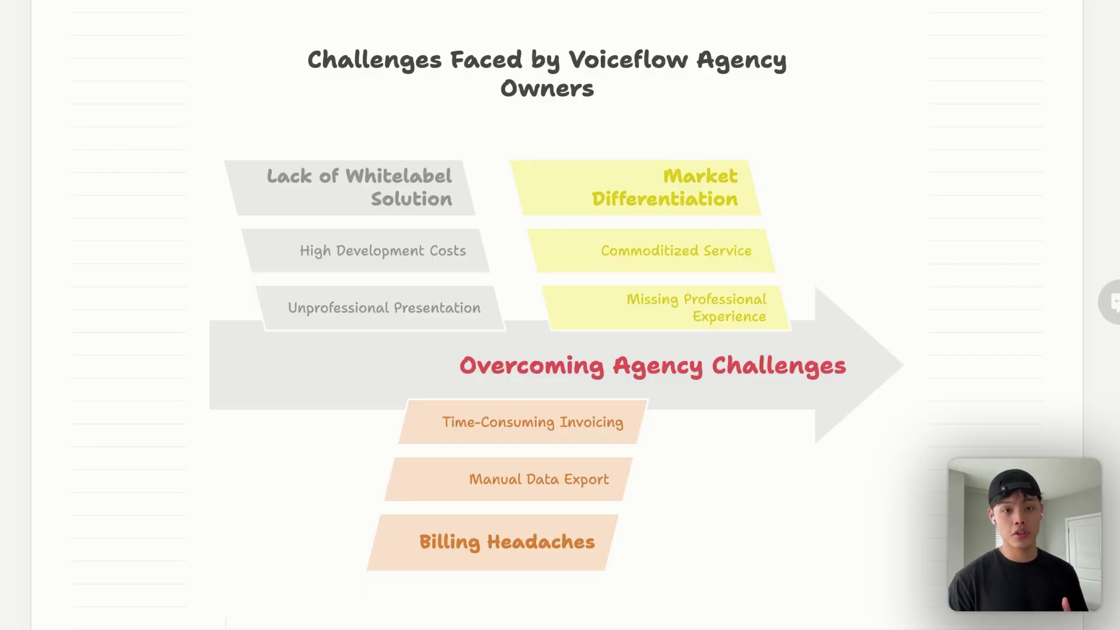
# Step: Advance to the slide on branding and billing problems when reselling Voiceflow agents
pyautogui.press('Right')
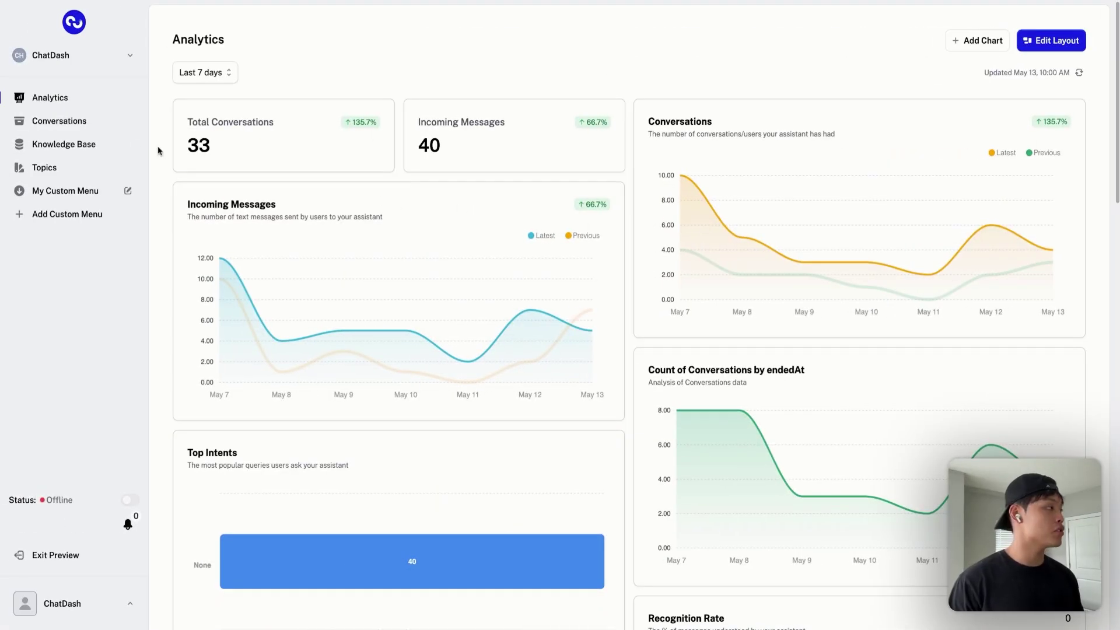
# Step: View the Conversations list and scroll down through it
pyautogui.click(102, 122)
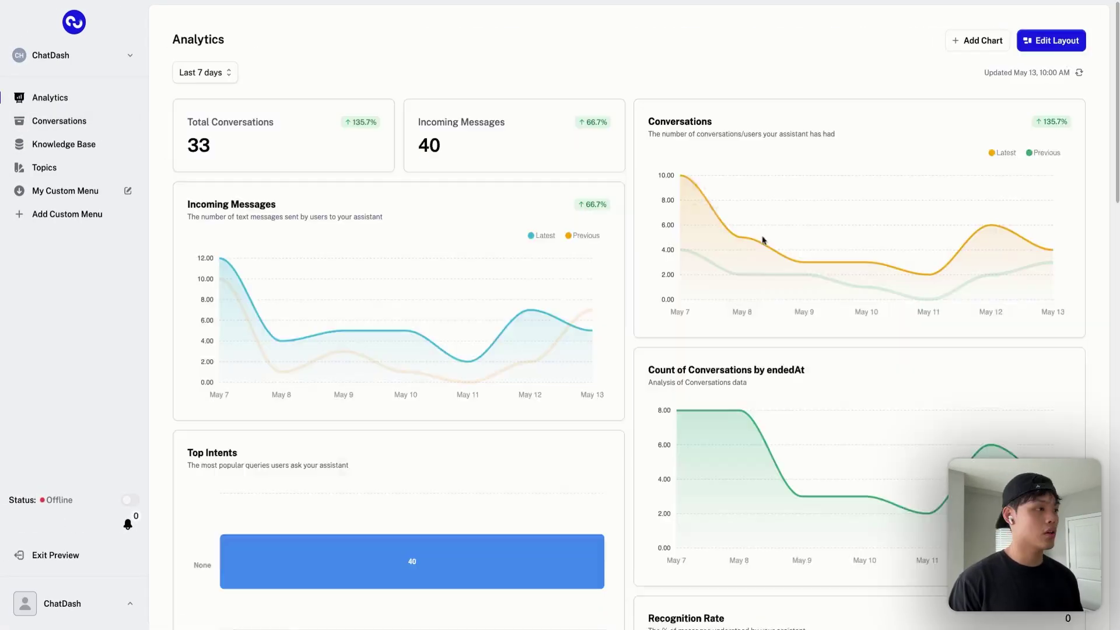
pyautogui.scroll(-3, 763, 240)
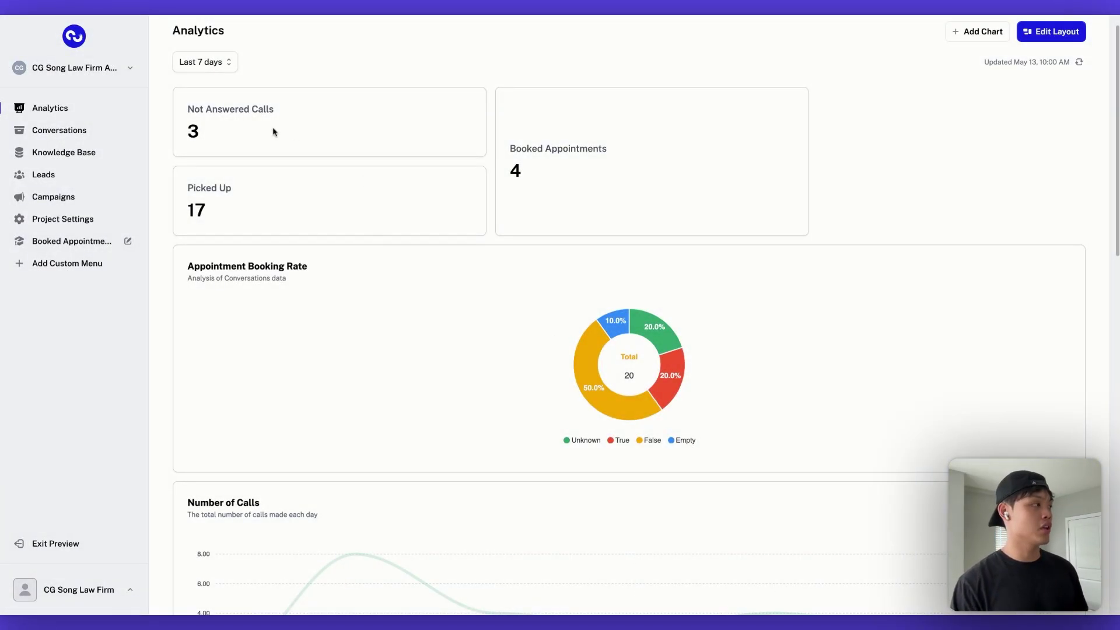
pyautogui.moveTo(273, 131); pyautogui.dragTo(181, 105)
pyautogui.moveTo(244, 212); pyautogui.dragTo(184, 191)
pyautogui.moveTo(608, 151); pyautogui.dragTo(503, 138)
pyautogui.click(597, 189)
pyautogui.moveTo(267, 152); pyautogui.dragTo(180, 107)
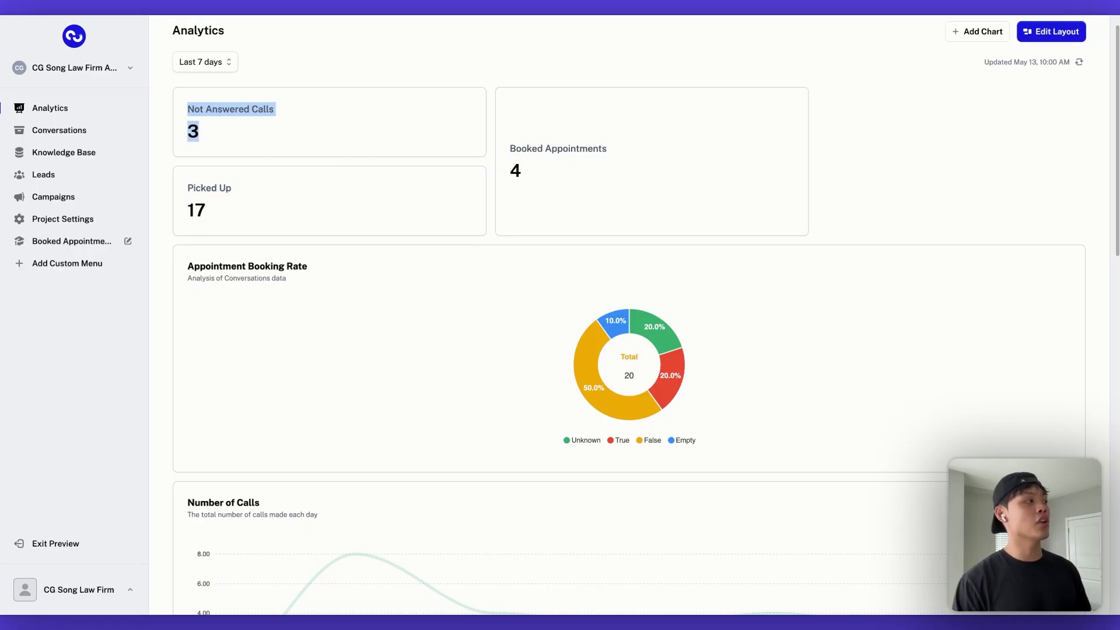
pyautogui.moveTo(243, 211); pyautogui.dragTo(180, 187)
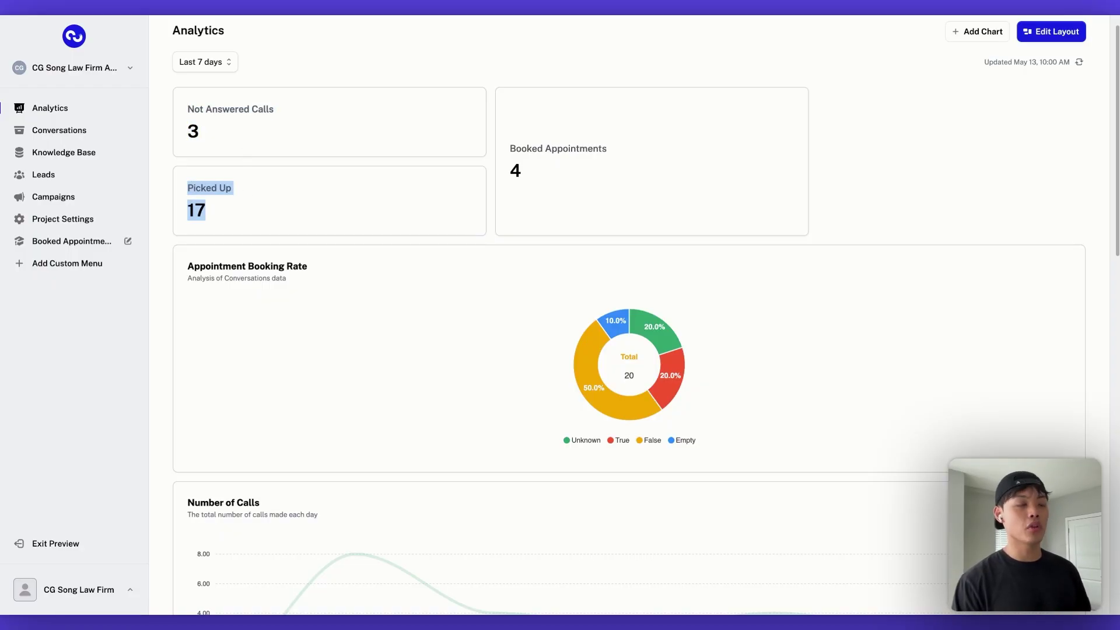
pyautogui.moveTo(547, 175); pyautogui.dragTo(511, 121)
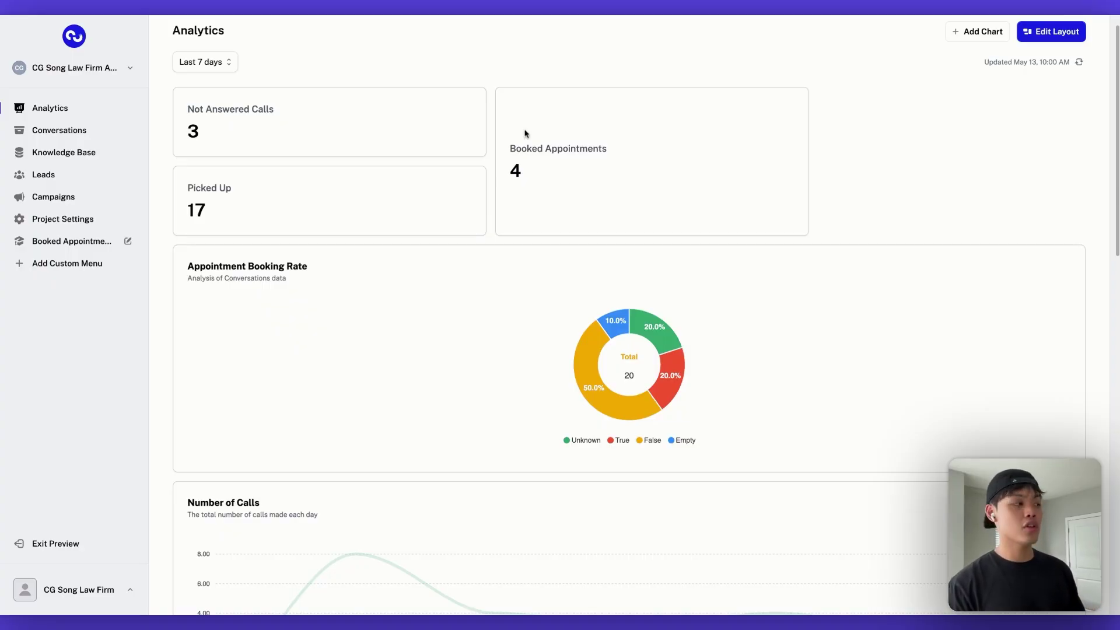
pyautogui.moveTo(528, 175); pyautogui.dragTo(509, 142)
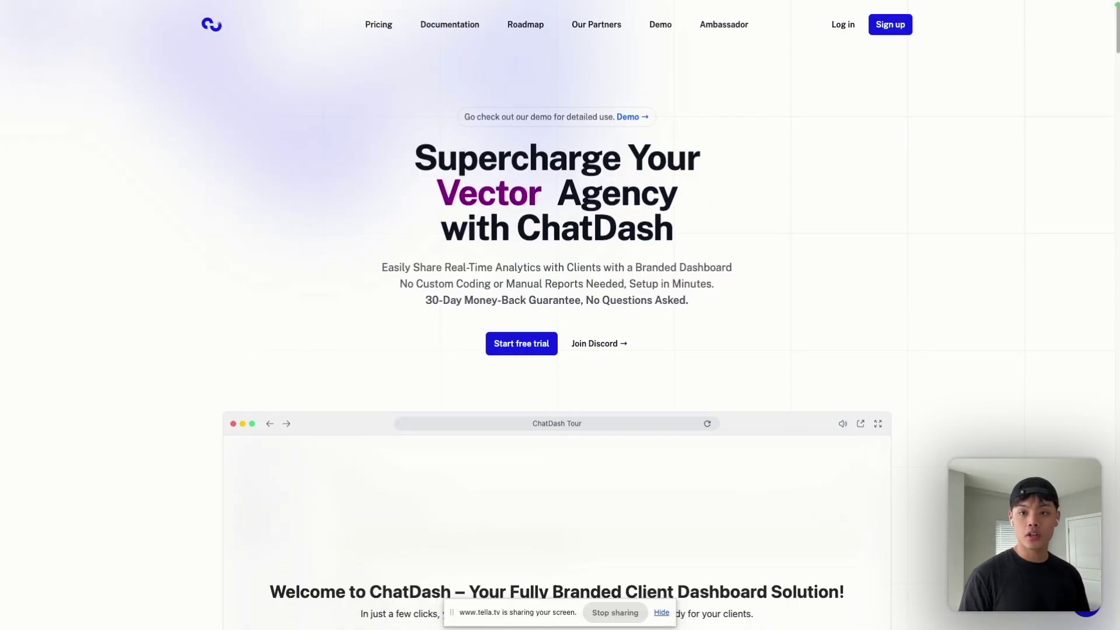
# Step: Log in to the agency dashboard and highlight the custom domain and its subdomain on Home
pyautogui.click(853, 33)
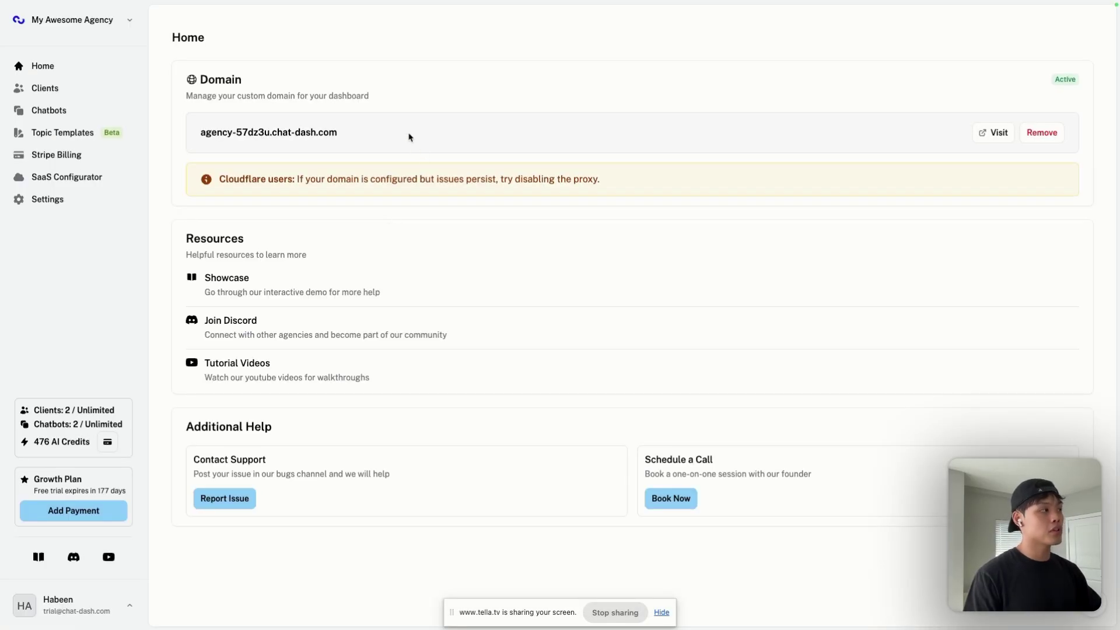
pyautogui.moveTo(409, 137); pyautogui.dragTo(203, 136)
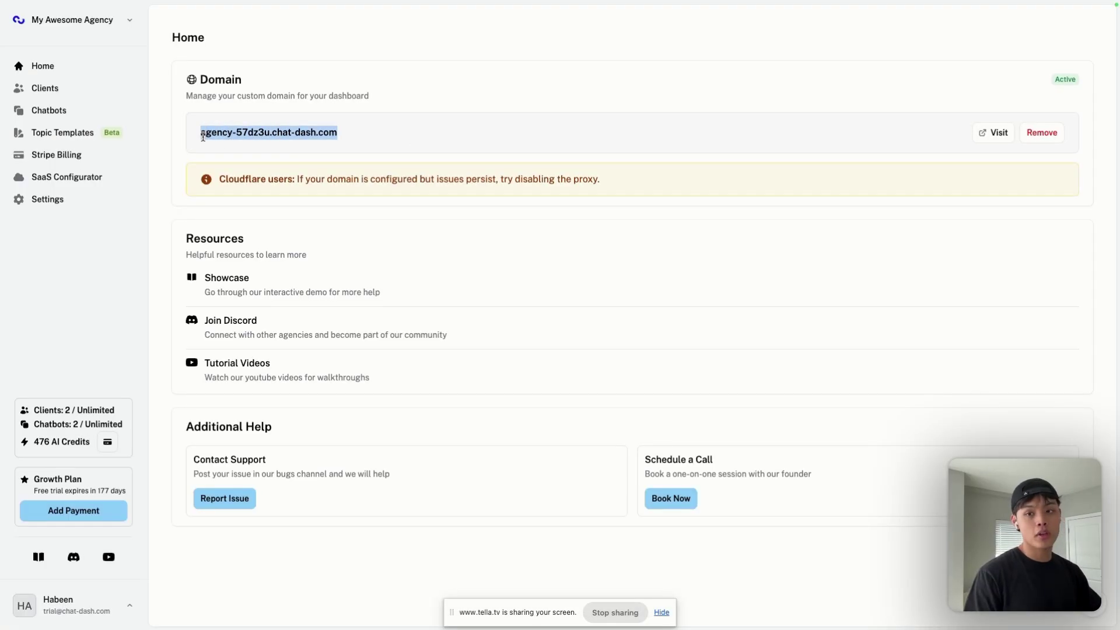
pyautogui.click(313, 143)
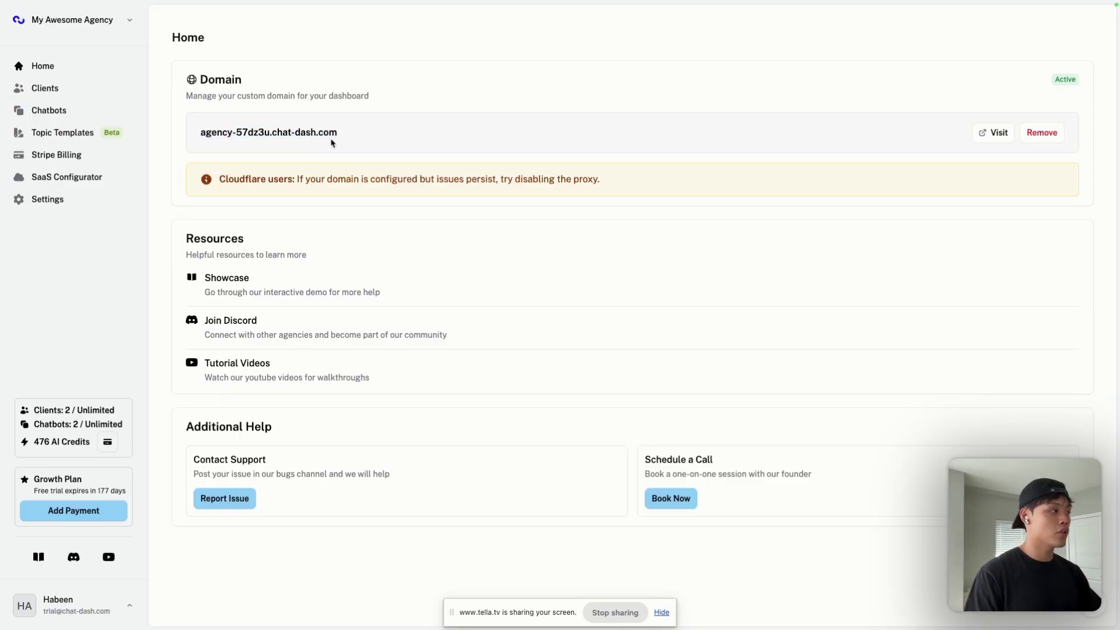
pyautogui.doubleClick(264, 134)
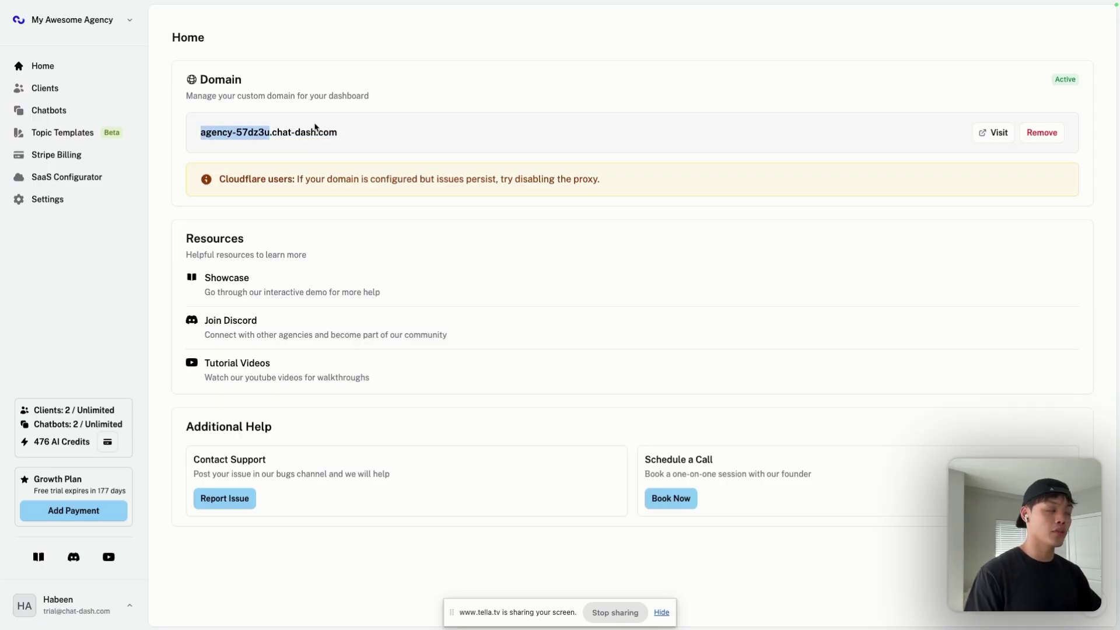
pyautogui.click(451, 133)
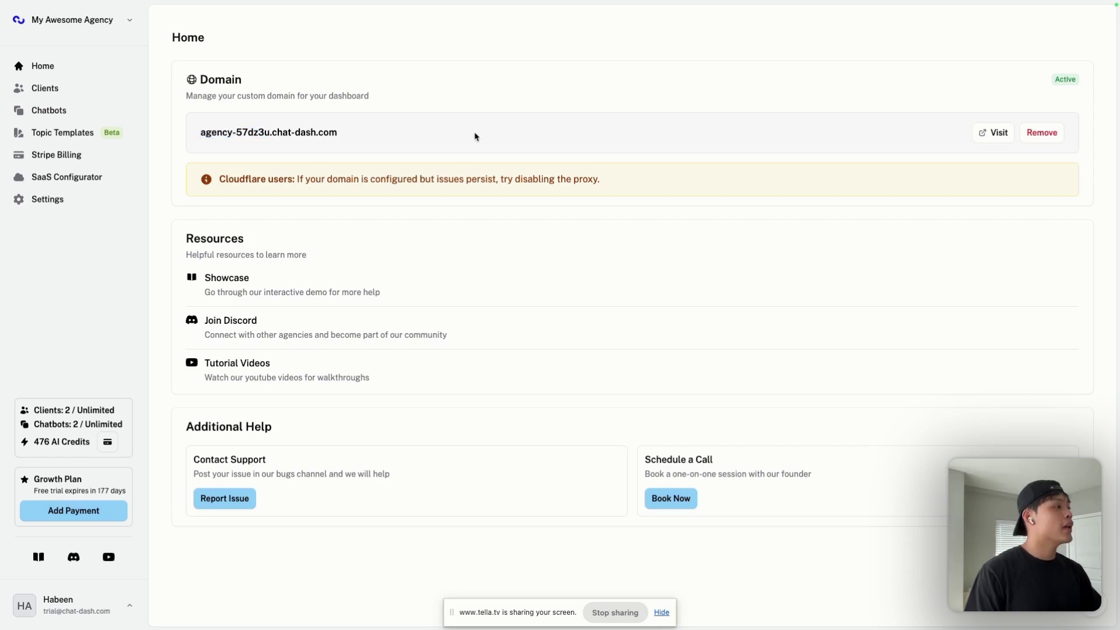
# Step: Start a new client with name 'voiceflow client', login ID 'vfclient' and a password
pyautogui.click(123, 95)
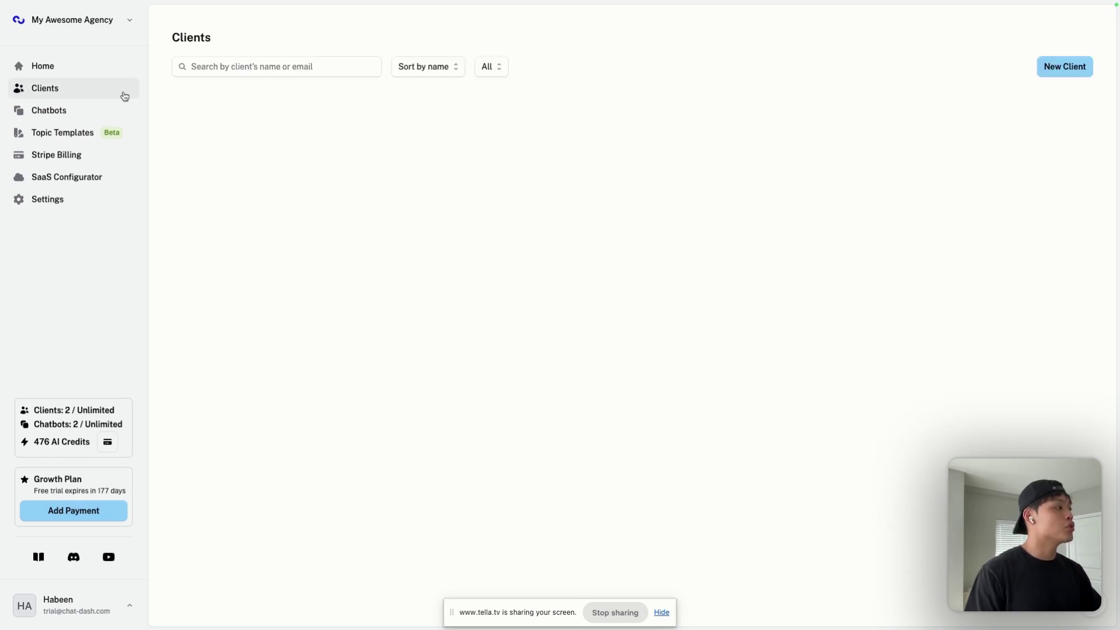
pyautogui.click(1043, 68)
pyautogui.write('voiceflow client')
pyautogui.press('Tab')
pyautogui.write('vfclient')
pyautogui.press('Tab')
pyautogui.press('Tab')
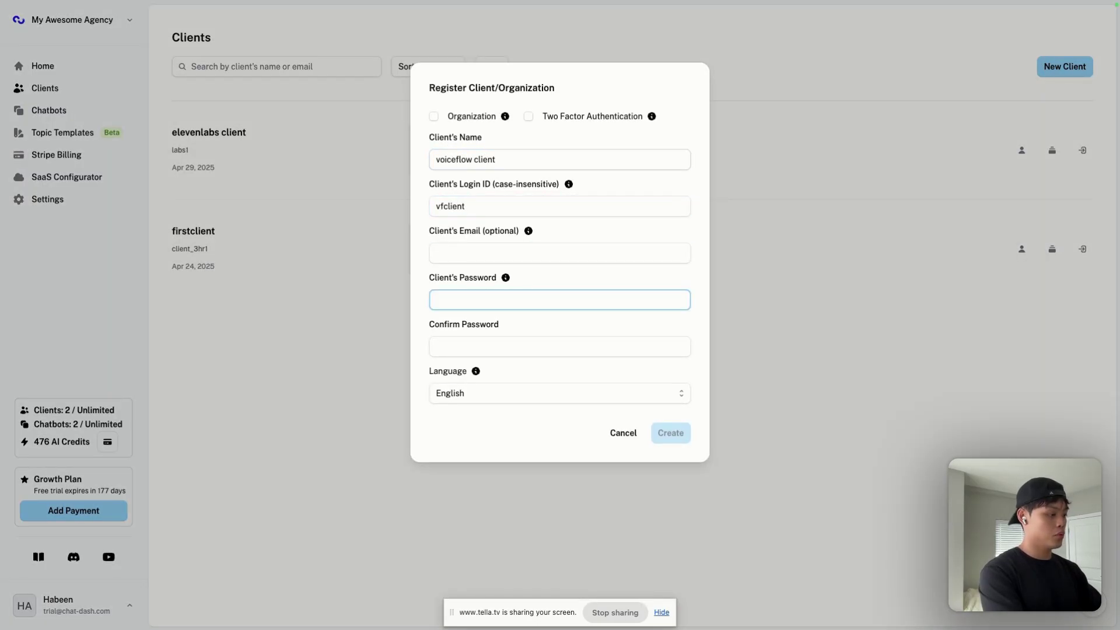
pyautogui.write('********')
pyautogui.press('Tab')
pyautogui.write('********')
# Step: Keep English as the language, create the client, and highlight its new list entry
pyautogui.click(515, 396)
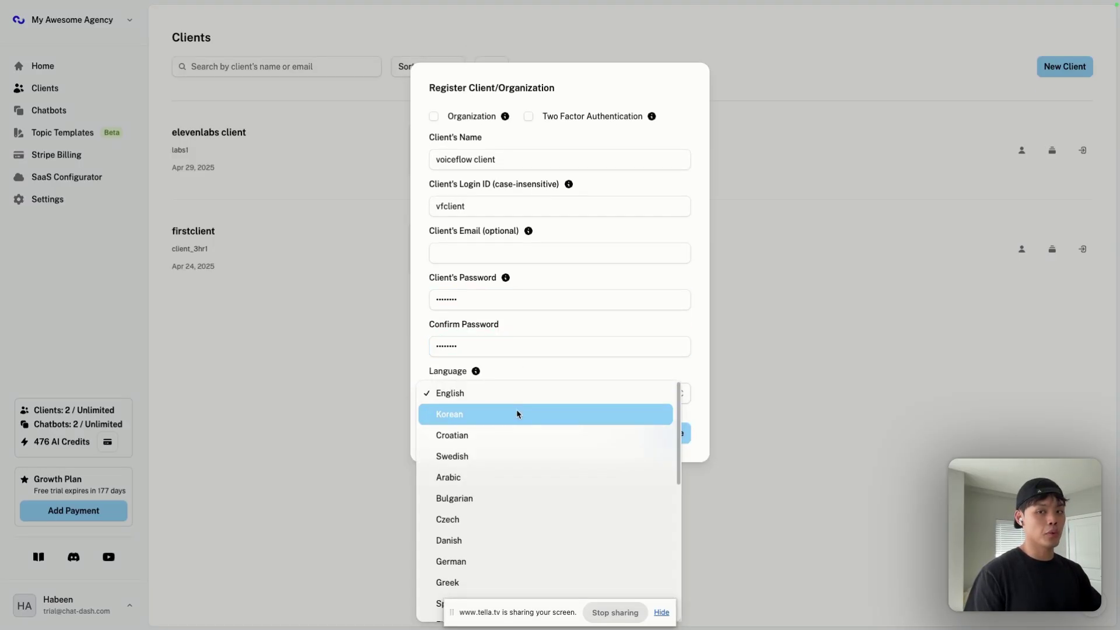
pyautogui.click(412, 357)
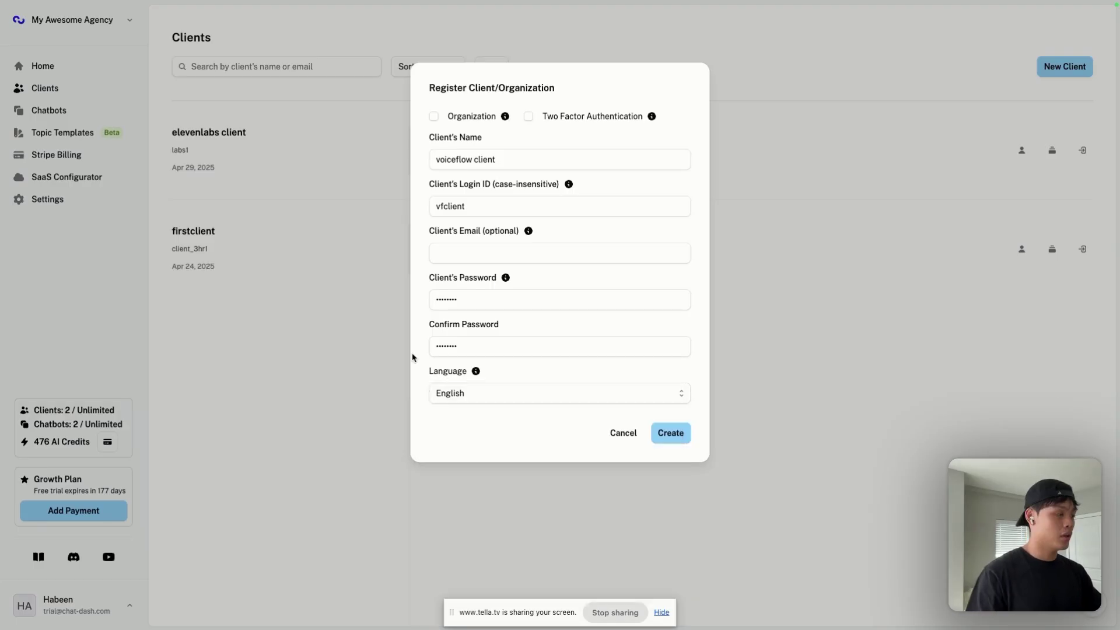
pyautogui.click(677, 435)
pyautogui.moveTo(279, 360); pyautogui.dragTo(170, 323)
pyautogui.click(330, 341)
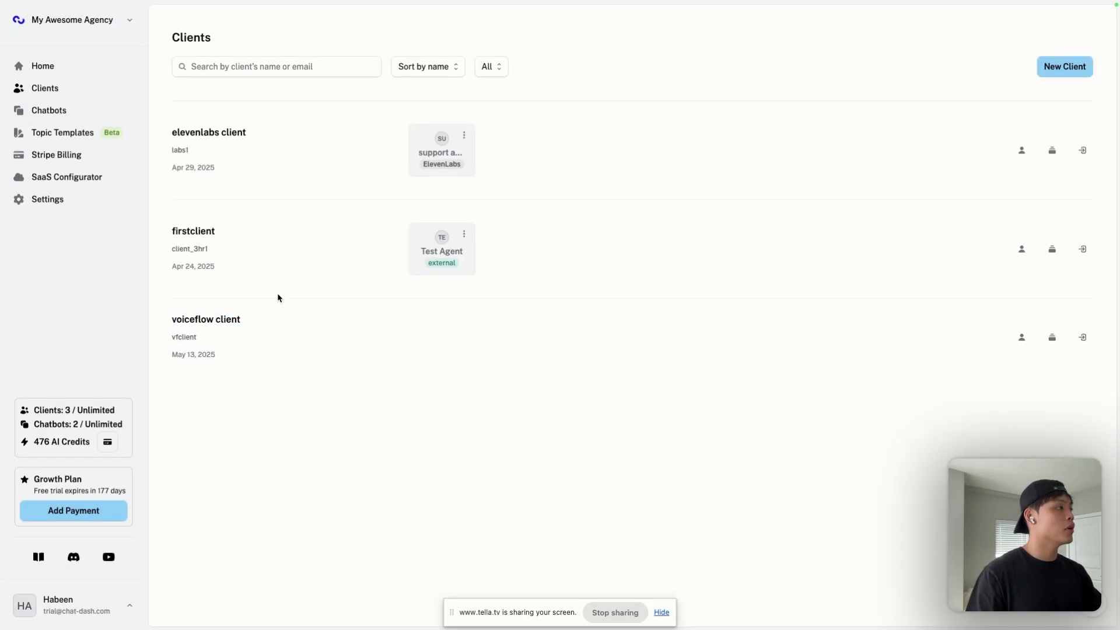
# Step: Begin a new chatbot on the Voiceflow platform, check the API key tip, and open a new browser tab
pyautogui.click(105, 115)
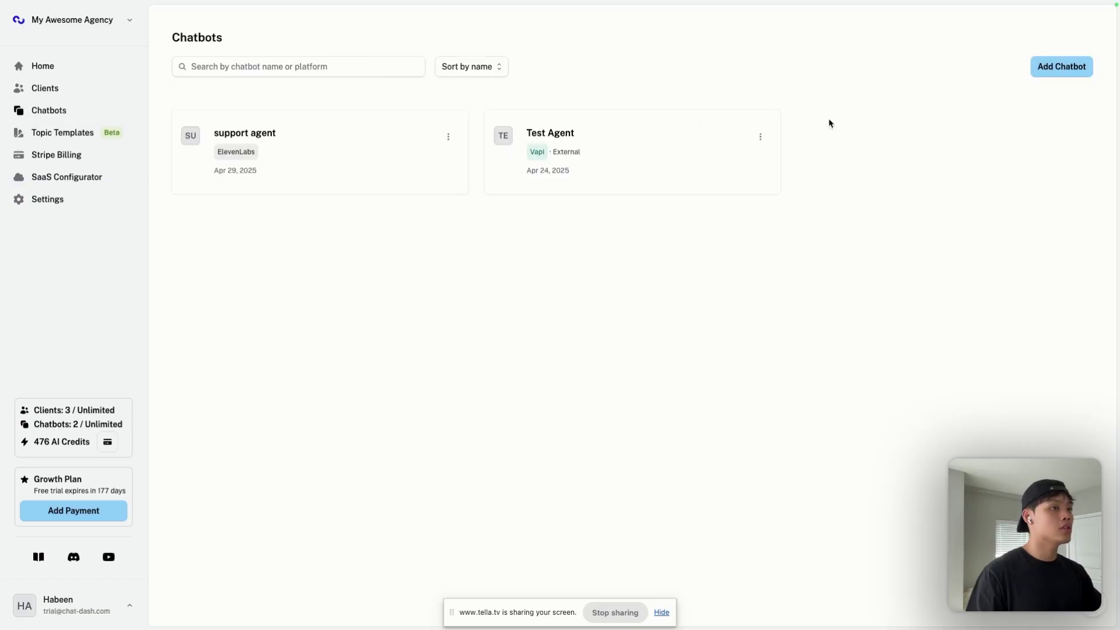
pyautogui.click(1033, 69)
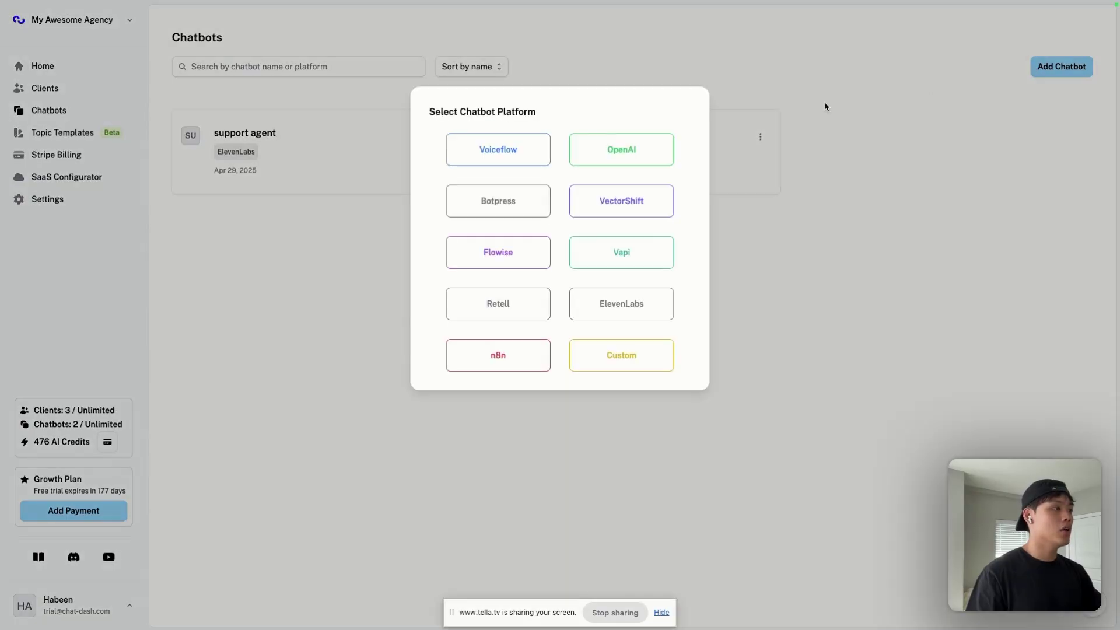
pyautogui.click(497, 140)
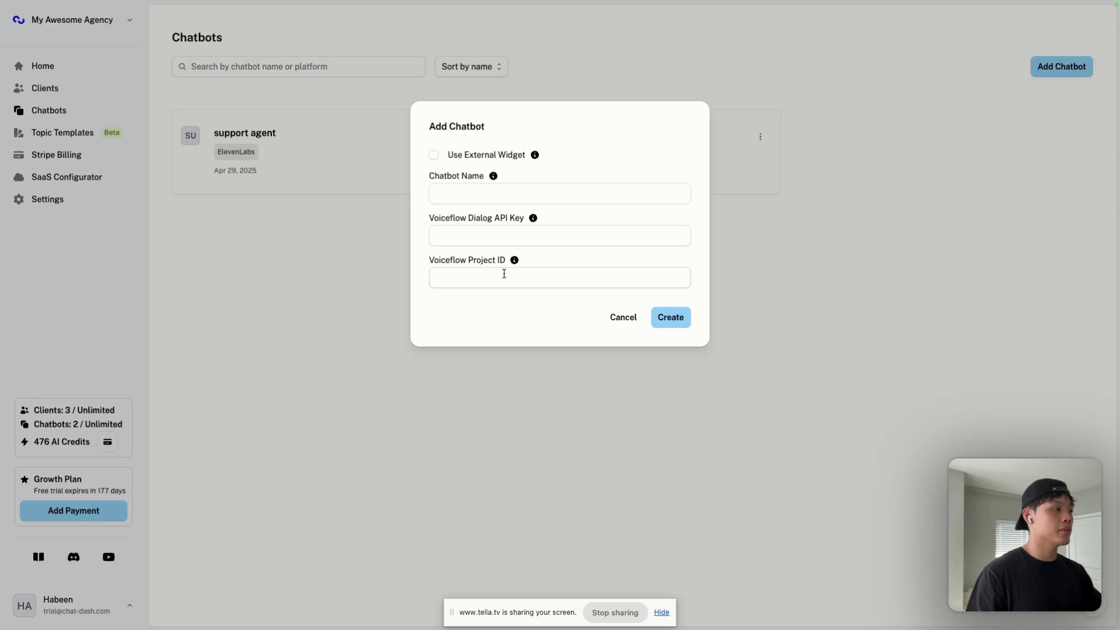
pyautogui.moveTo(474, 220)
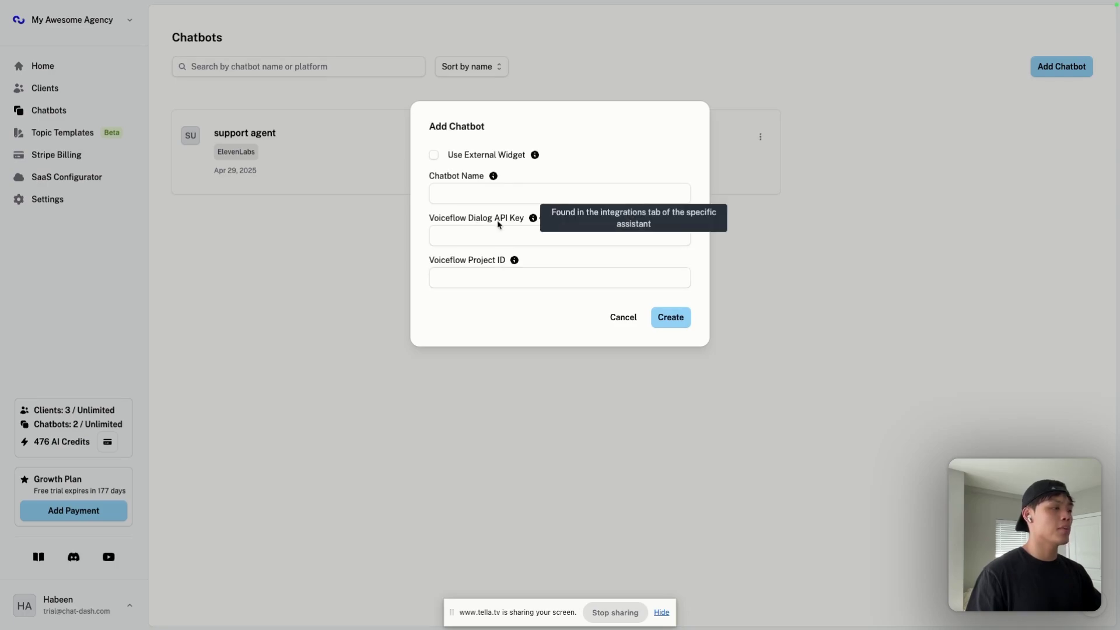
pyautogui.moveTo(470, 2)
pyautogui.click(330, 28)
# Step: Sign in to Voiceflow and copy the ChatDash Support Chatbot's primary API key
pyautogui.write('voiceflow.com')
pyautogui.press('Return')
pyautogui.click(803, 22)
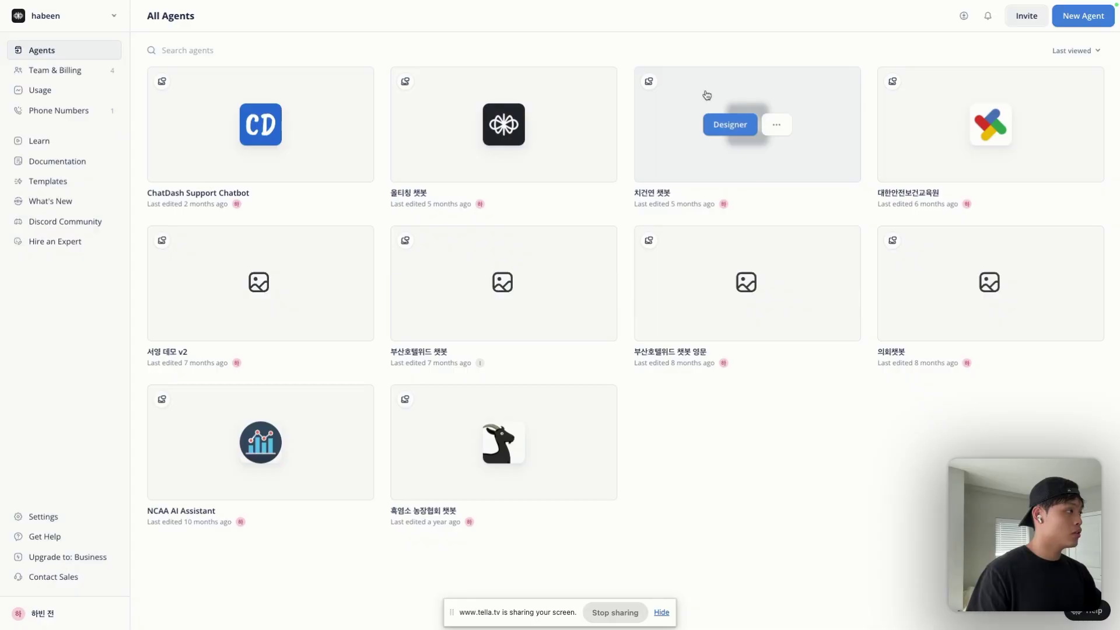
pyautogui.moveTo(248, 126)
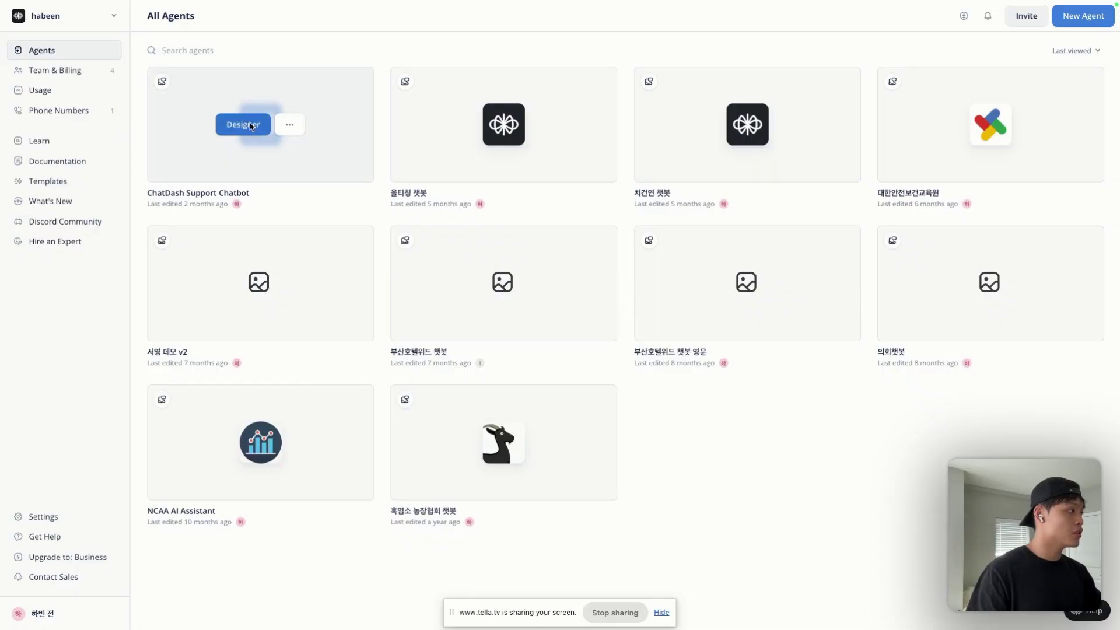
pyautogui.click(251, 127)
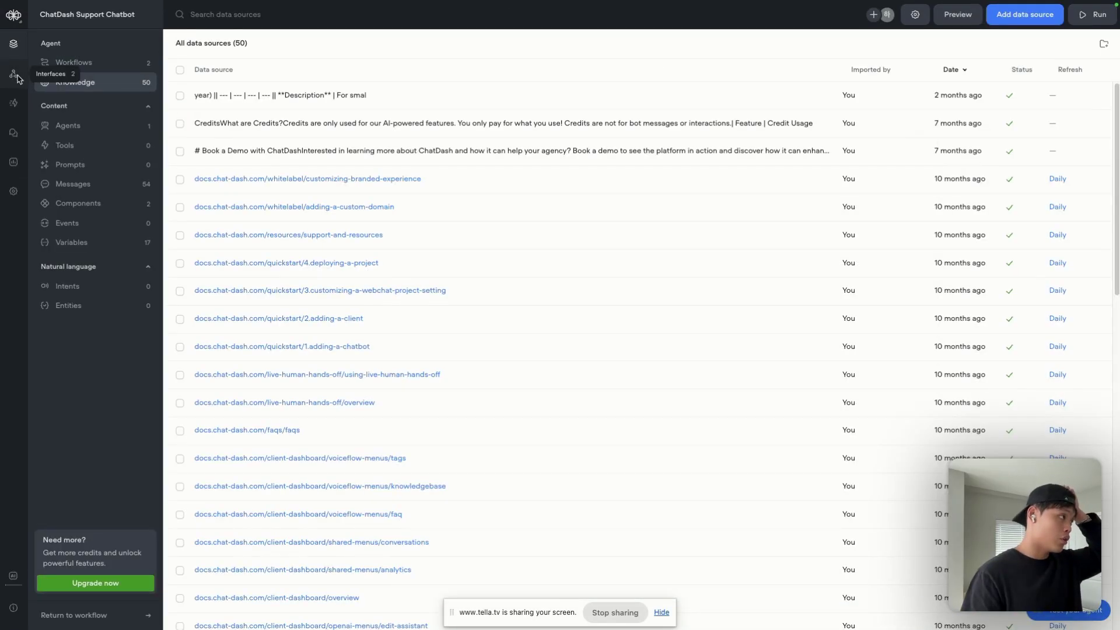
pyautogui.click(14, 74)
pyautogui.click(106, 84)
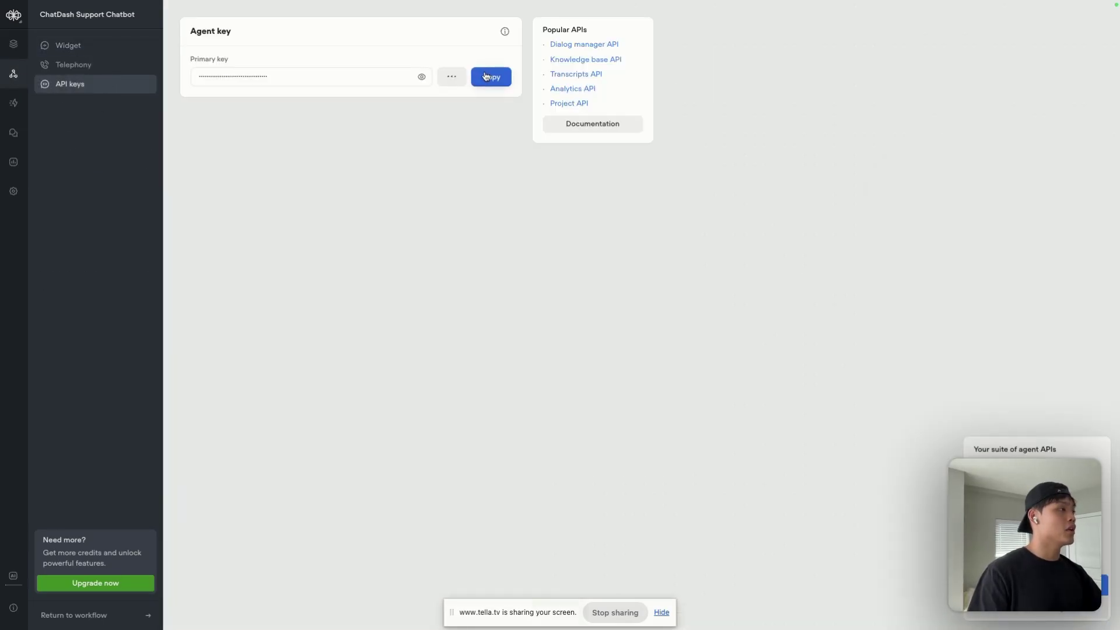
pyautogui.click(490, 76)
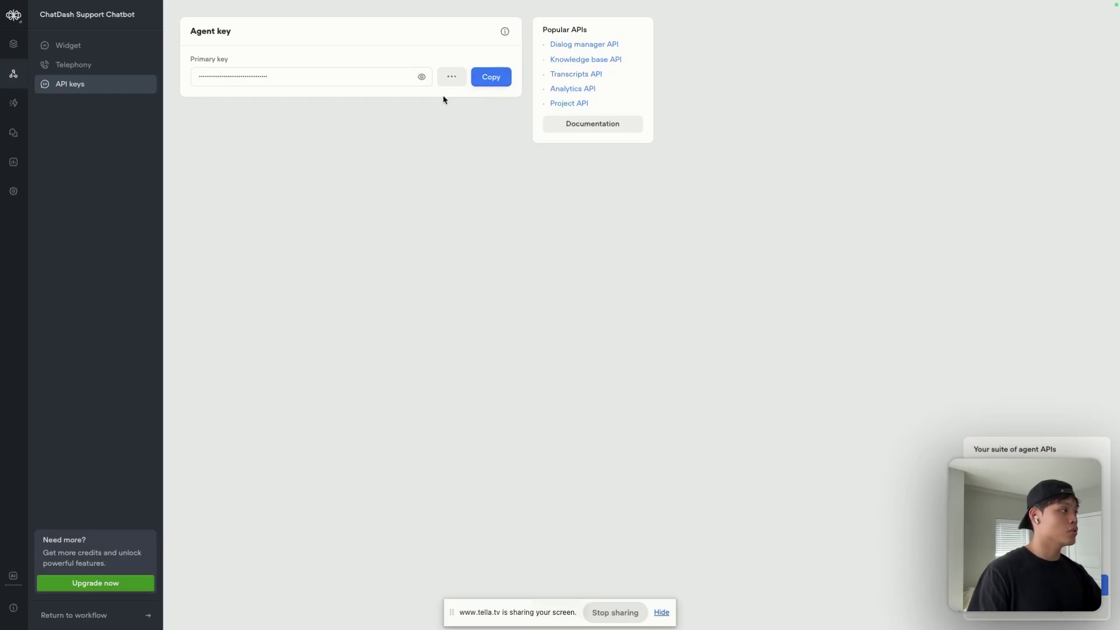
# Step: Paste the key into ChatDash's Voiceflow Dialog API Key field, then show the agent's General settings
pyautogui.click(94, 25)
pyautogui.click(455, 236)
pyautogui.press('super+v')
pyautogui.moveTo(393, 23)
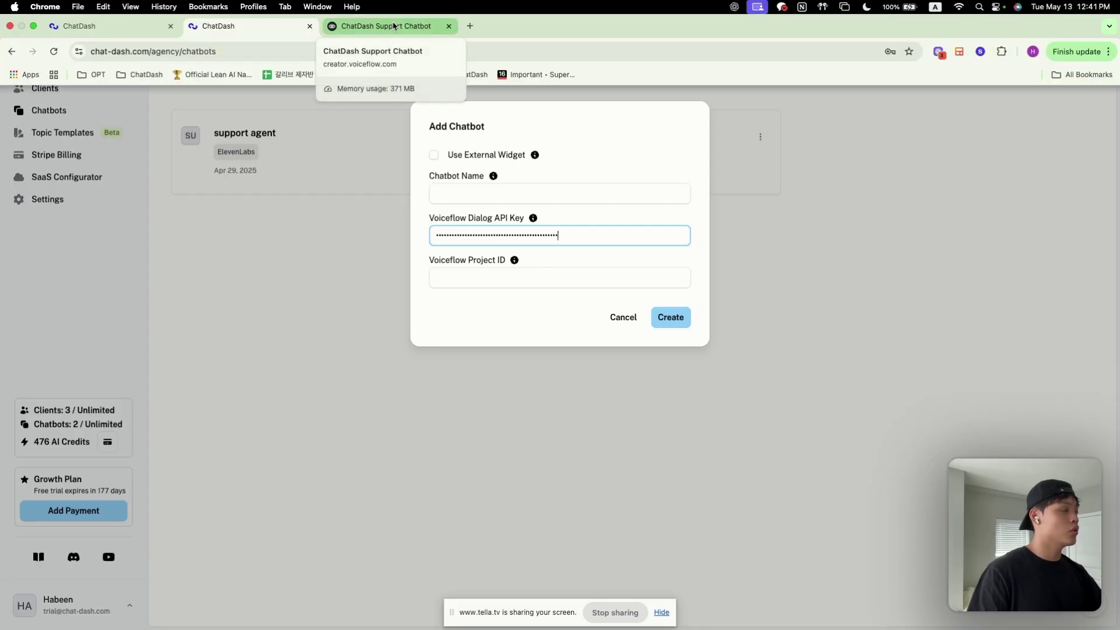
pyautogui.click(394, 26)
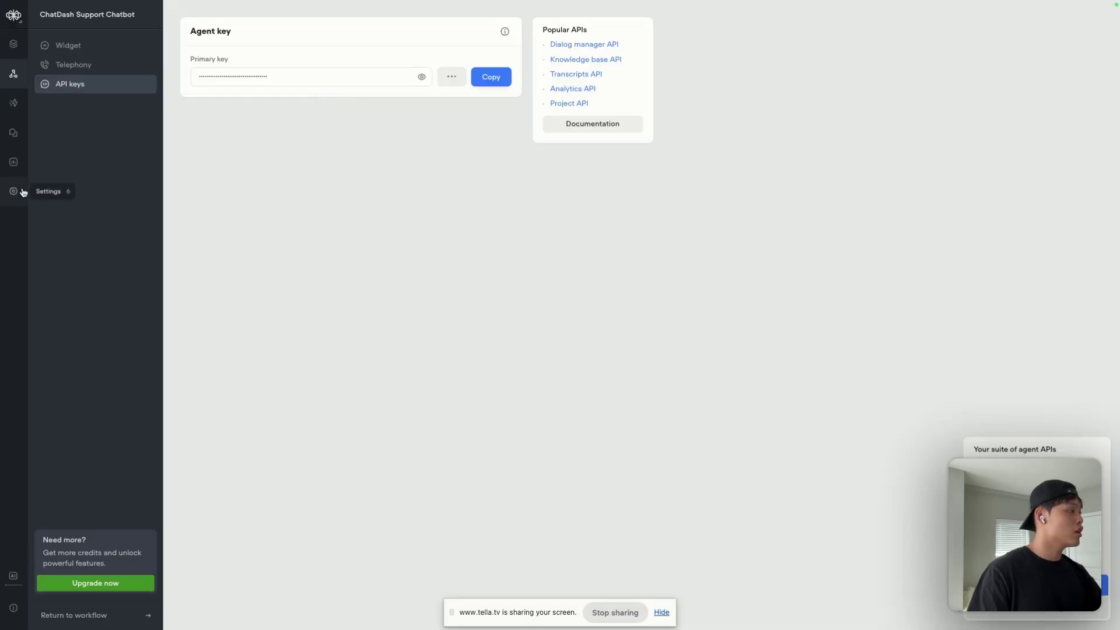
pyautogui.click(14, 191)
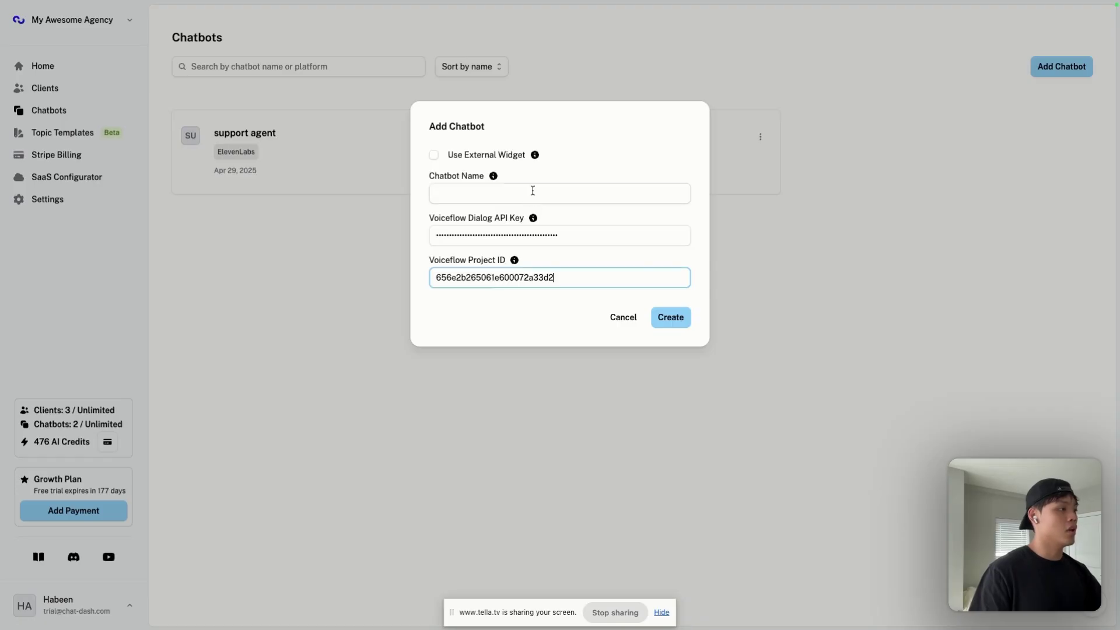
# Step: Name the Voiceflow chatbot 'VF sample', leave Use External Widget unchecked, and create it
pyautogui.click(532, 191)
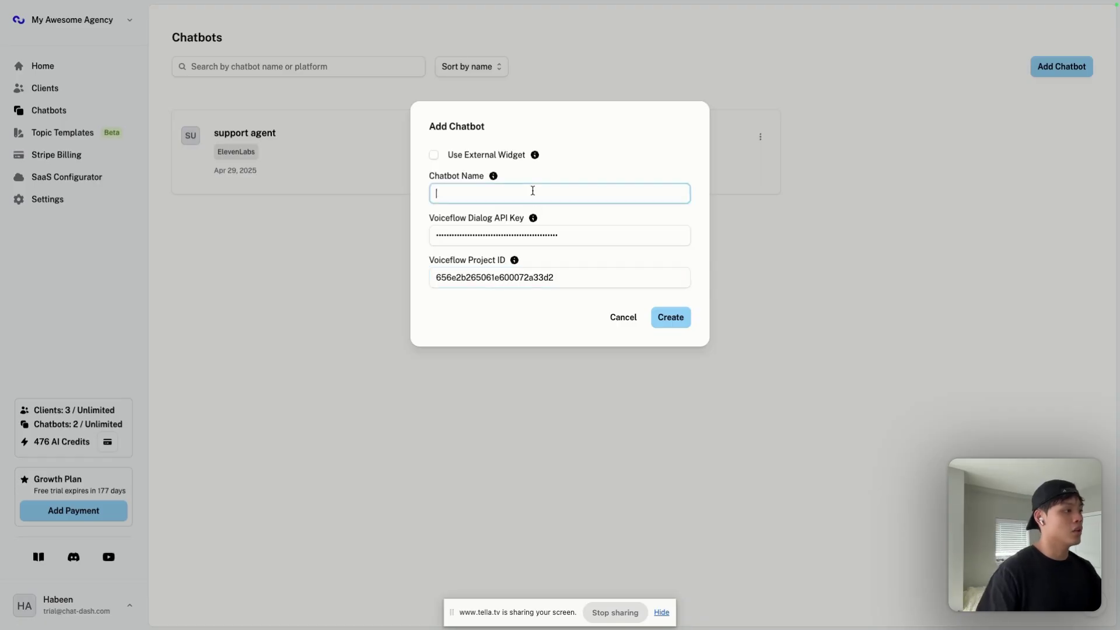
pyautogui.write('VF ')
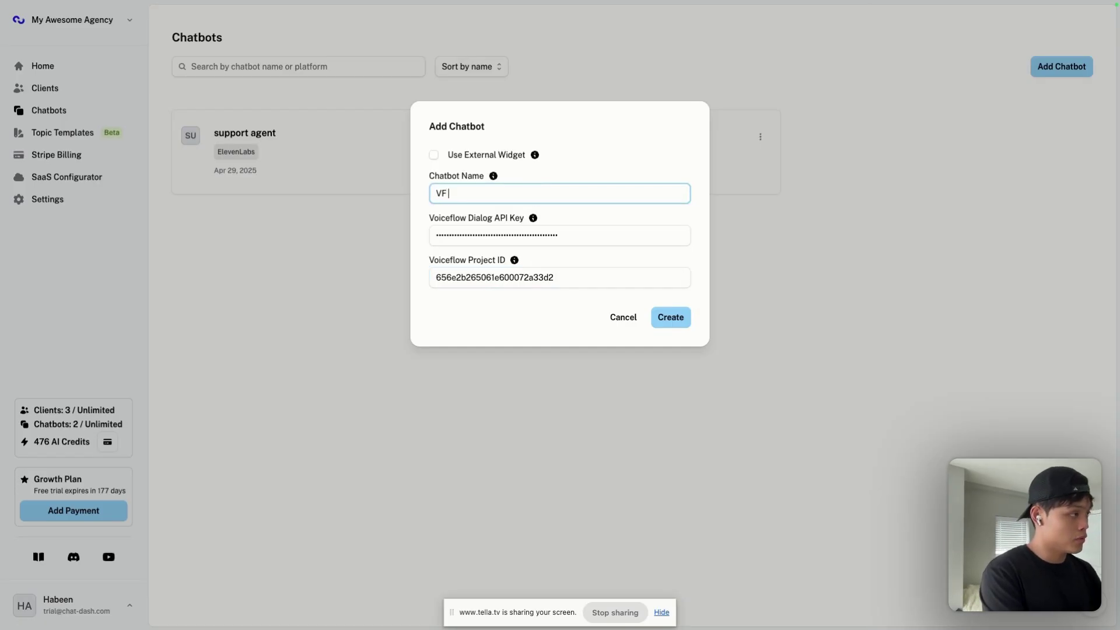
pyautogui.write('sample')
pyautogui.click(668, 116)
pyautogui.moveTo(490, 158)
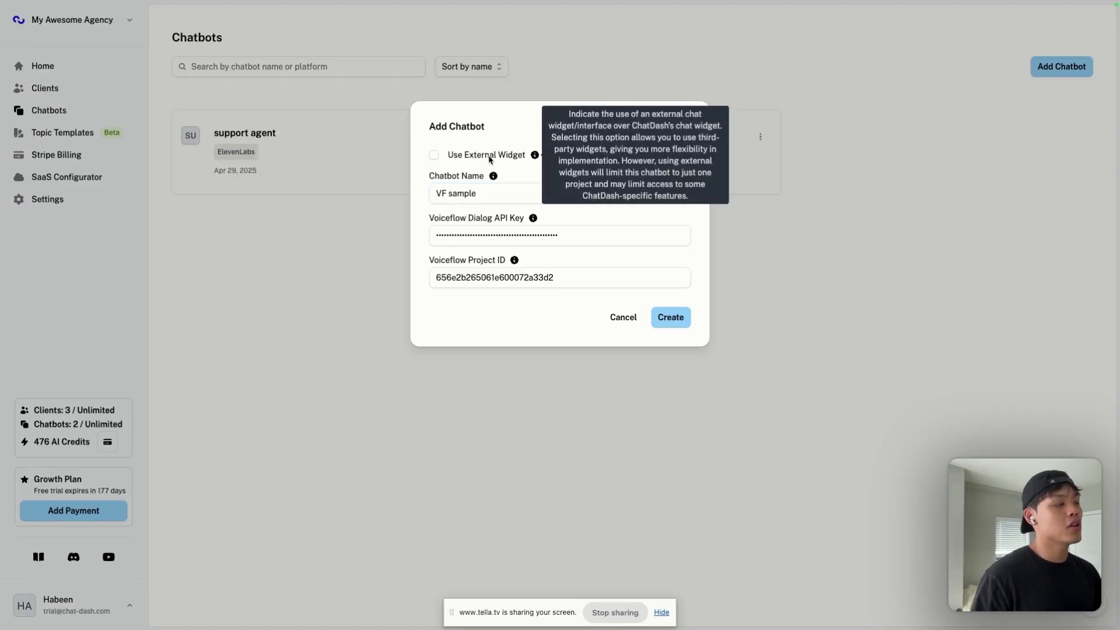
pyautogui.click(434, 155)
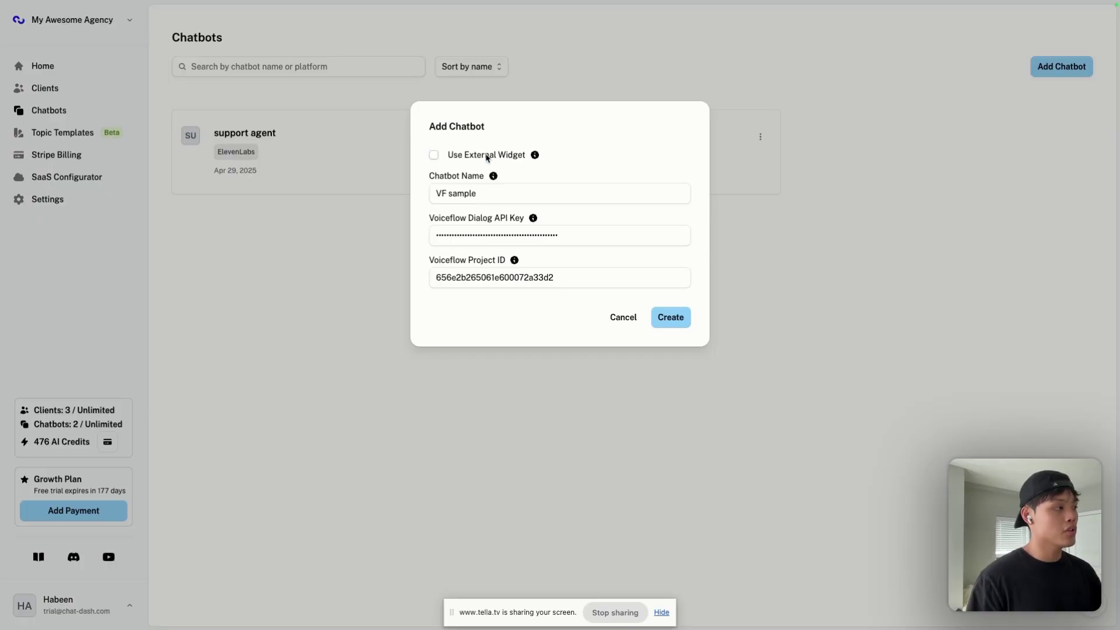
pyautogui.click(657, 320)
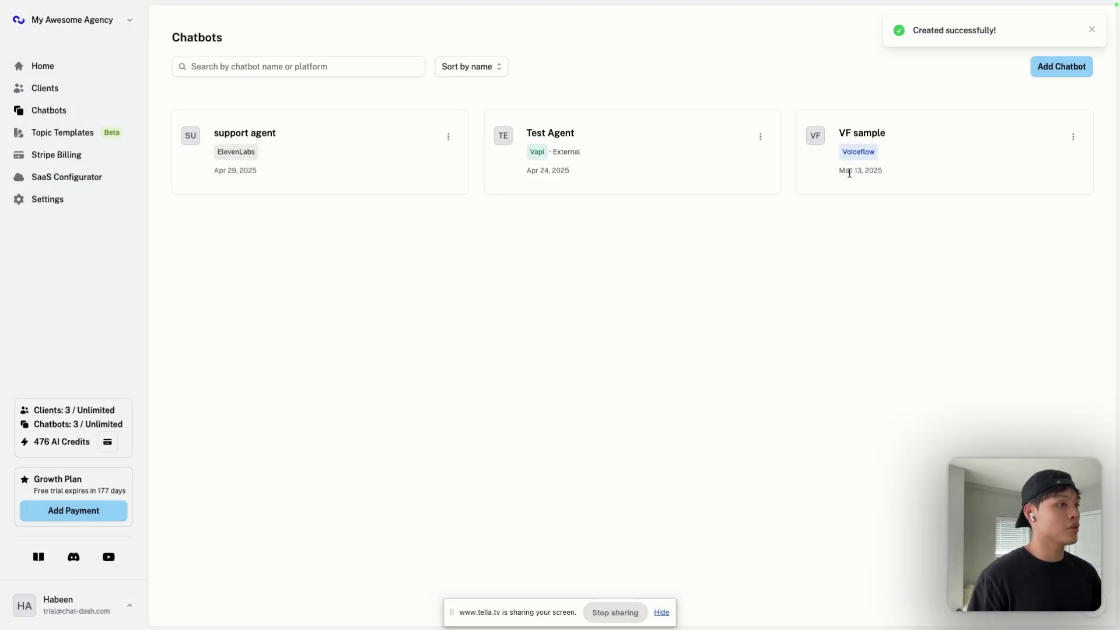
# Step: Point out the VF sample card, then assign VF sample to voiceflow client on the Clients page
pyautogui.moveTo(872, 185); pyautogui.dragTo(836, 134)
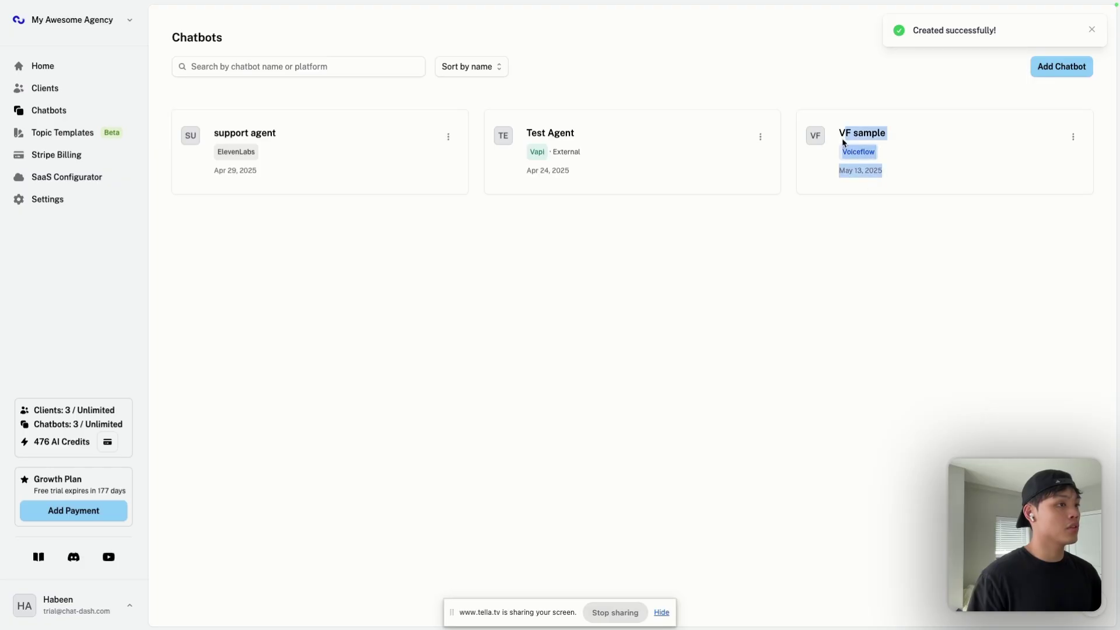
pyautogui.click(810, 243)
pyautogui.click(79, 83)
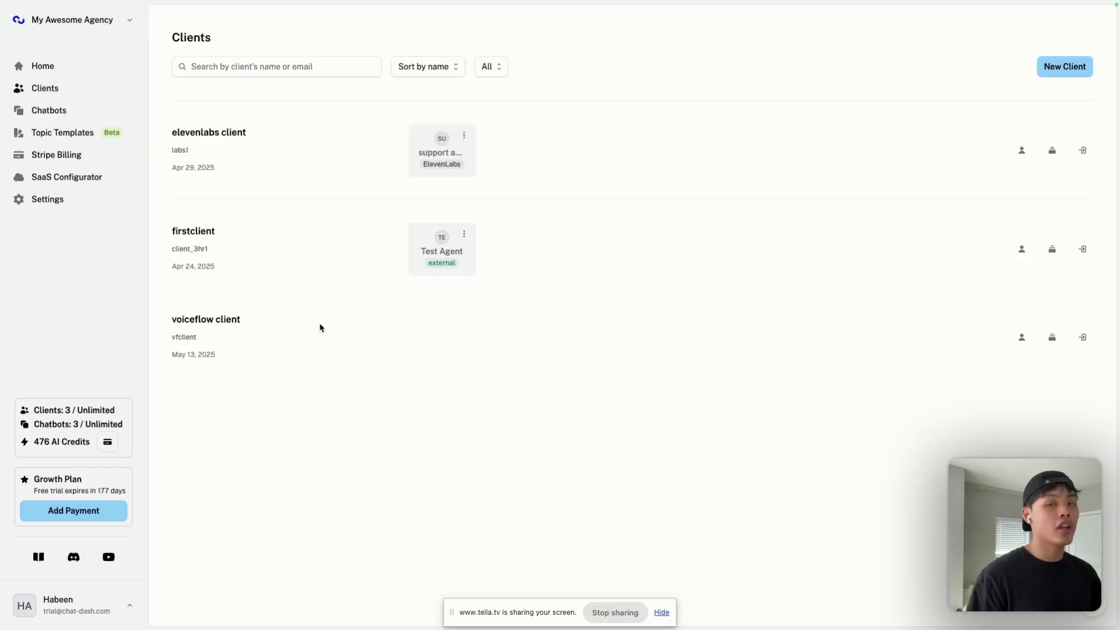
pyautogui.click(1052, 337)
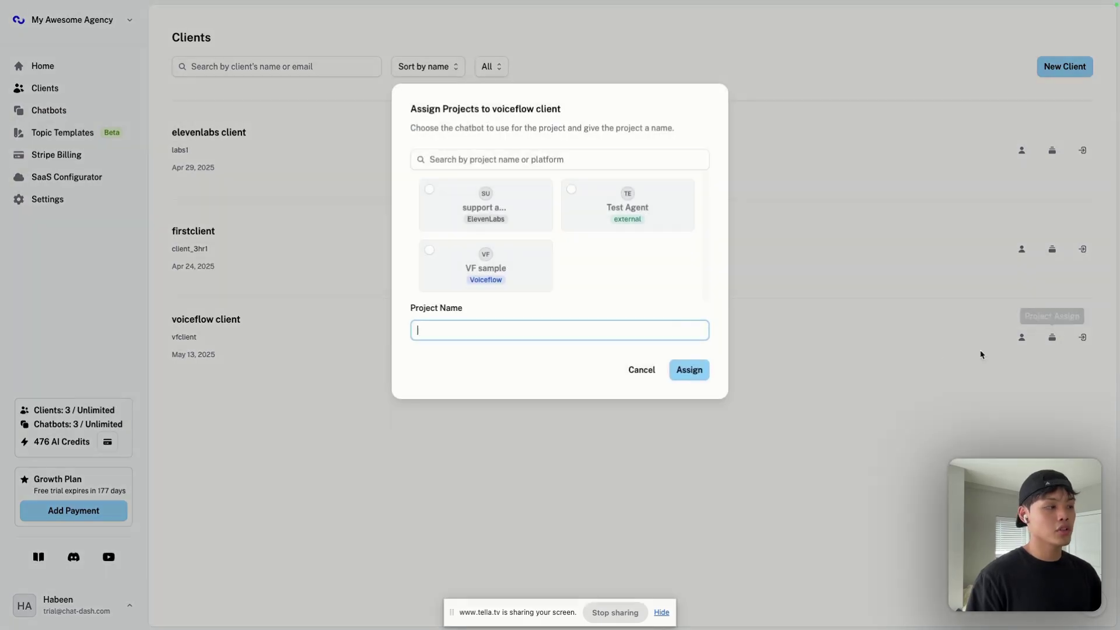
pyautogui.click(429, 251)
pyautogui.click(688, 370)
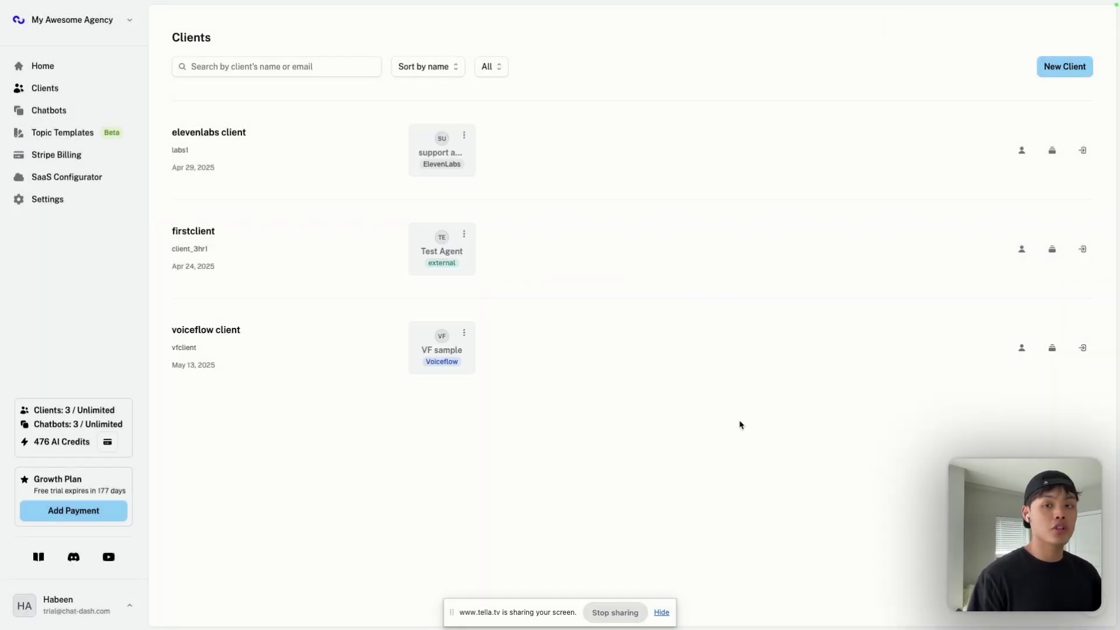
# Step: Preview voiceflow client's dashboard and scroll through its Analytics and Conversations pages
pyautogui.click(1085, 349)
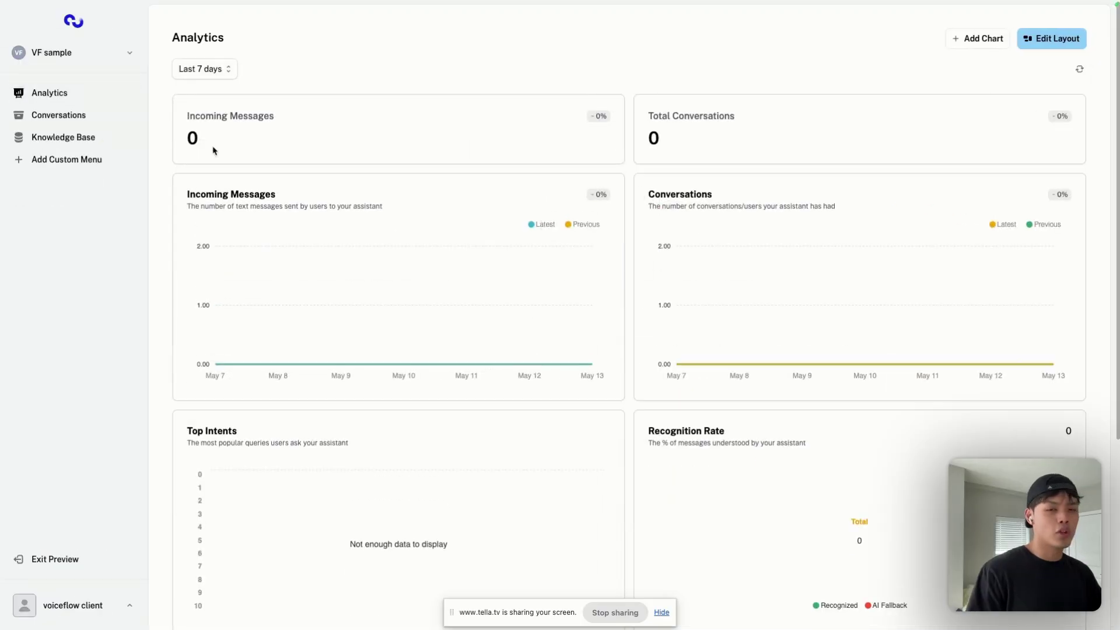
pyautogui.scroll(-4, 738, 238)
pyautogui.scroll(4, 712, 236)
pyautogui.click(52, 118)
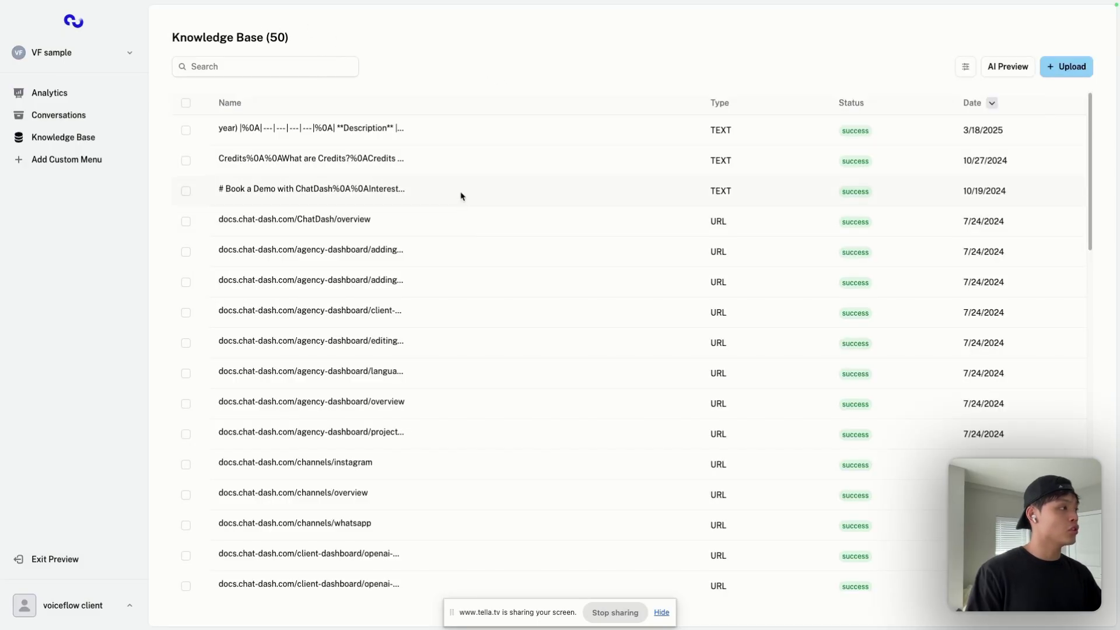
pyautogui.scroll(-12, 578, 155)
pyautogui.scroll(12, 577, 156)
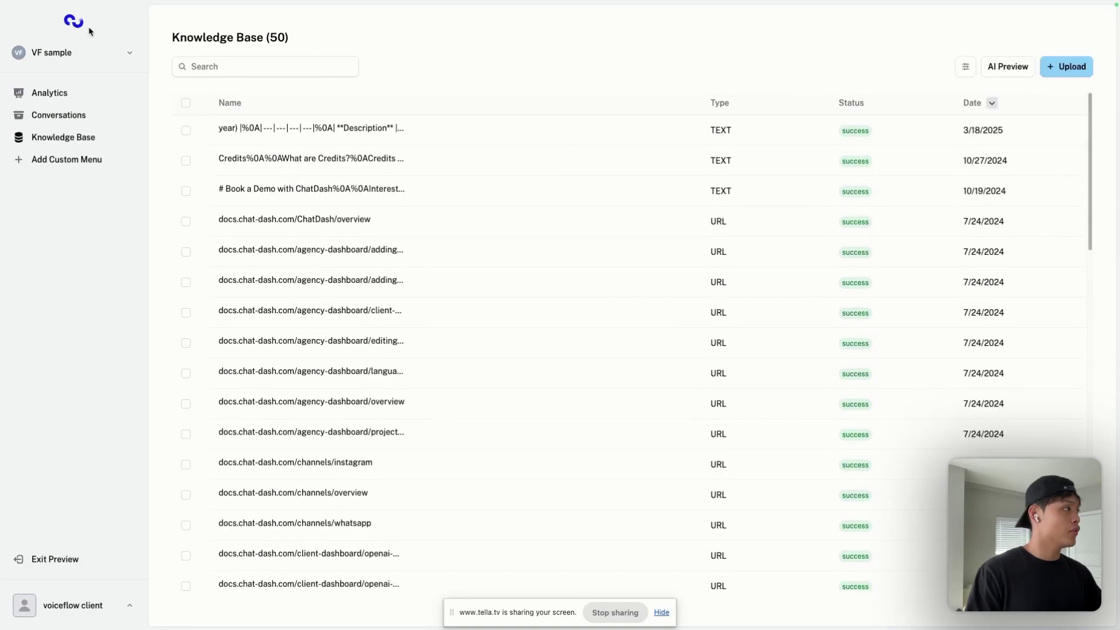
pyautogui.moveTo(98, 25); pyautogui.dragTo(58, 24)
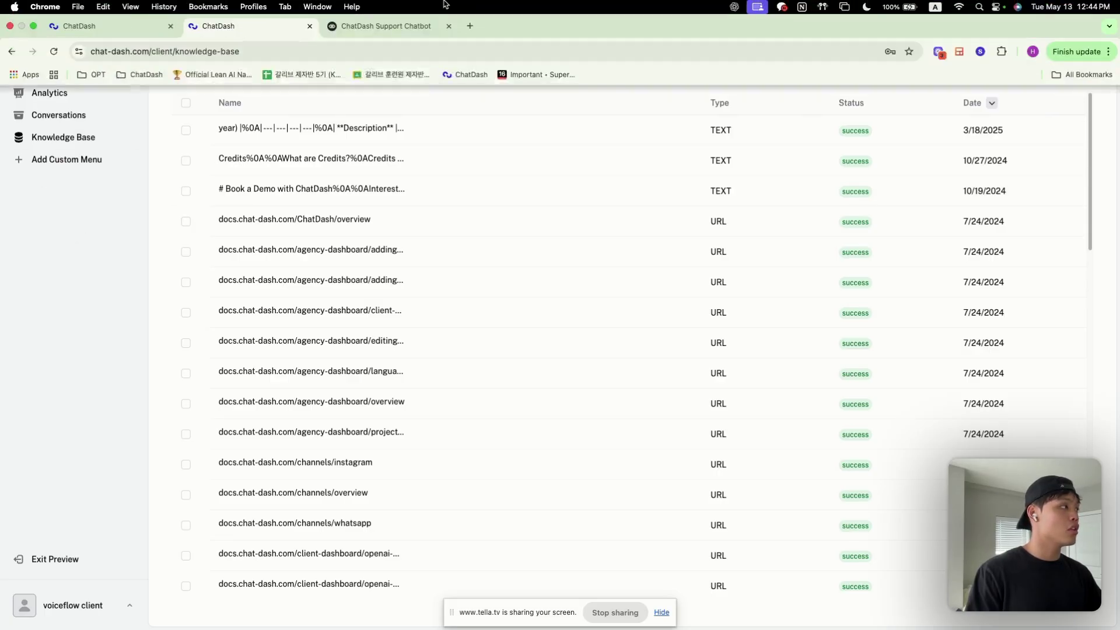
pyautogui.click(895, 25)
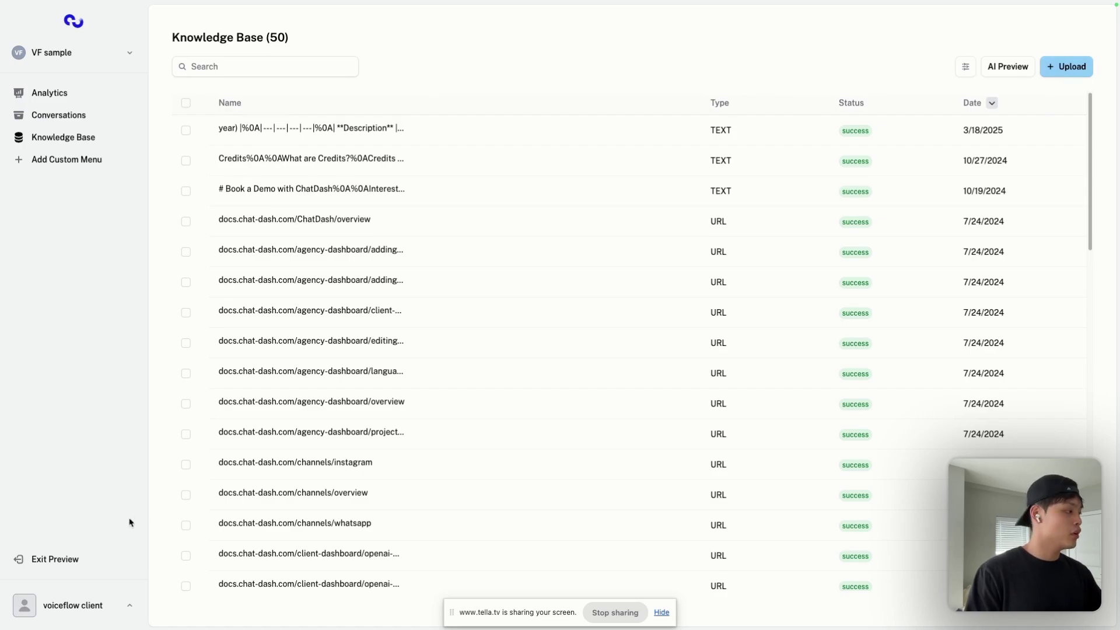
# Step: Turn on Project Settings in VF sample's Client Access, save, and preview the client's Project Settings page
pyautogui.click(55, 559)
pyautogui.click(465, 336)
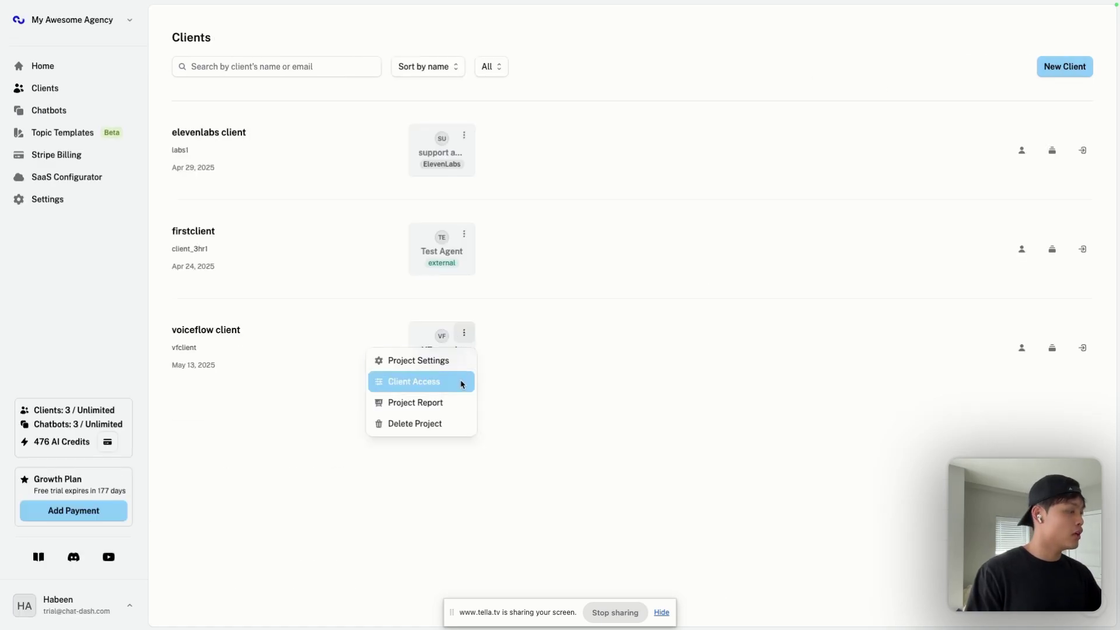
pyautogui.click(463, 380)
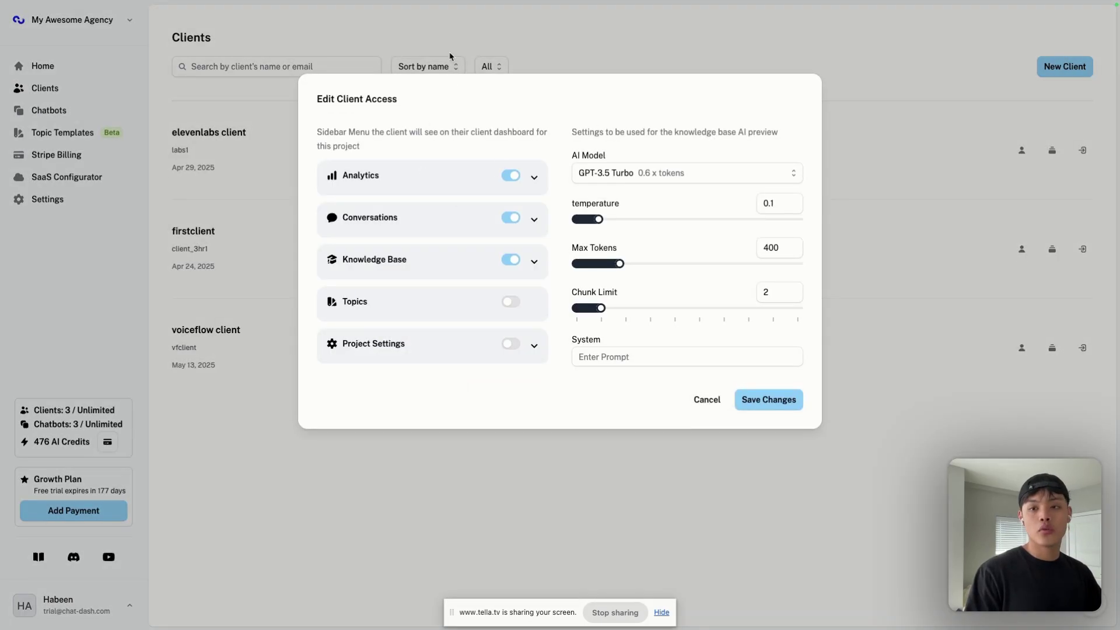
pyautogui.click(534, 177)
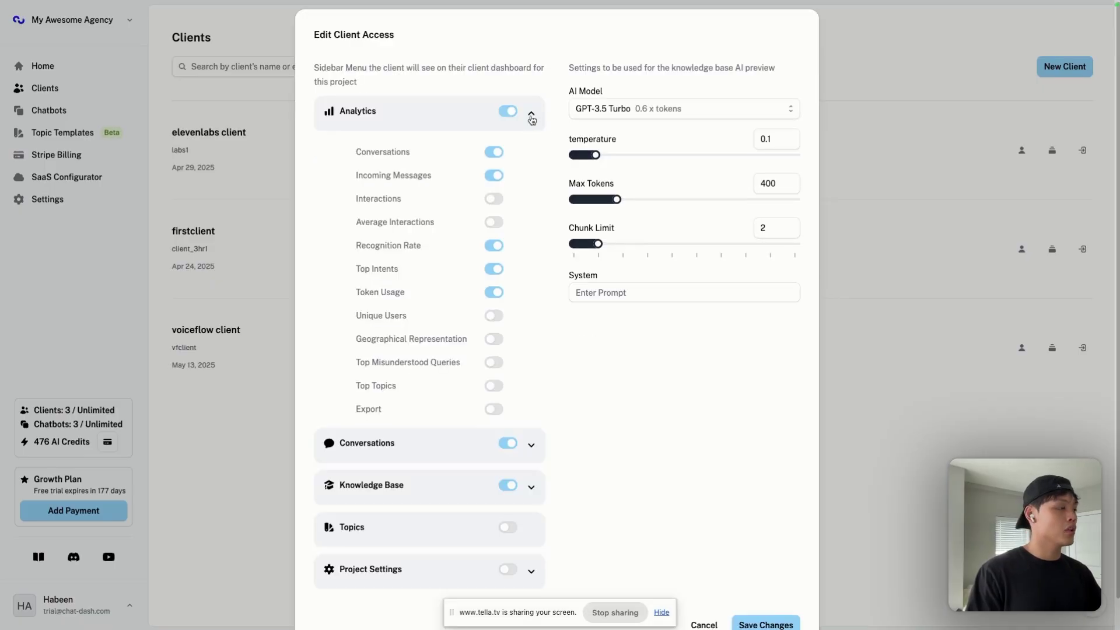
pyautogui.click(532, 117)
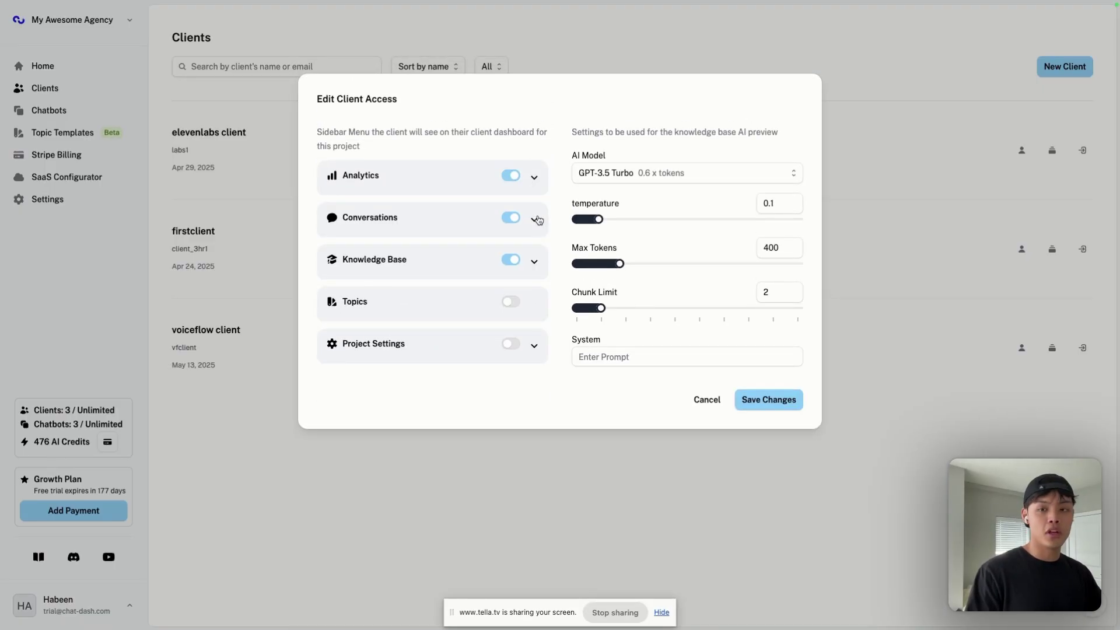
pyautogui.click(512, 346)
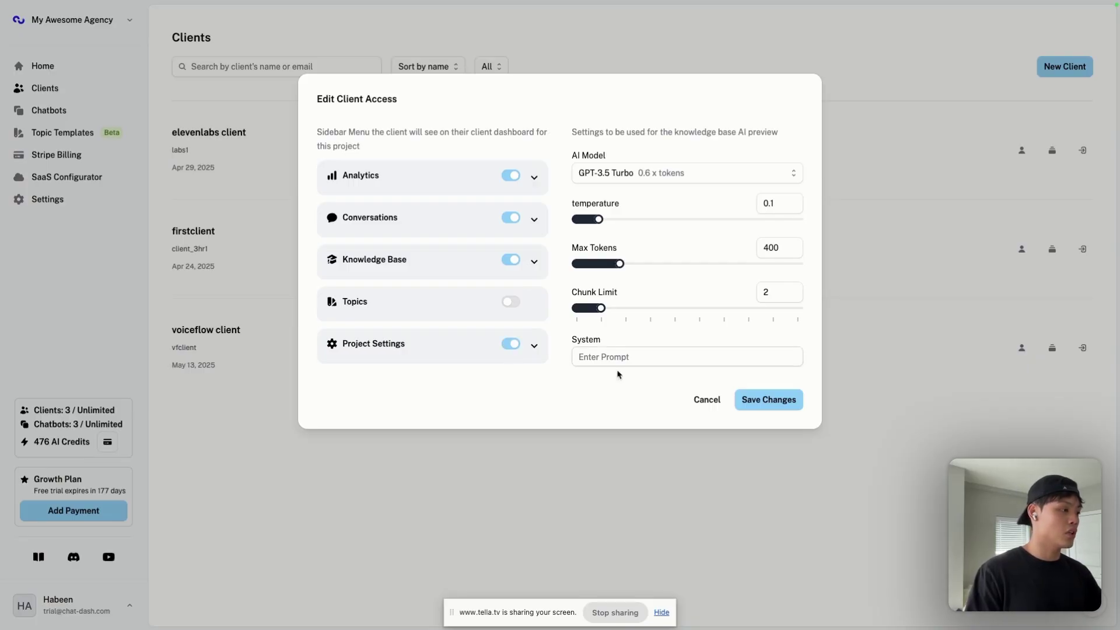
pyautogui.click(769, 399)
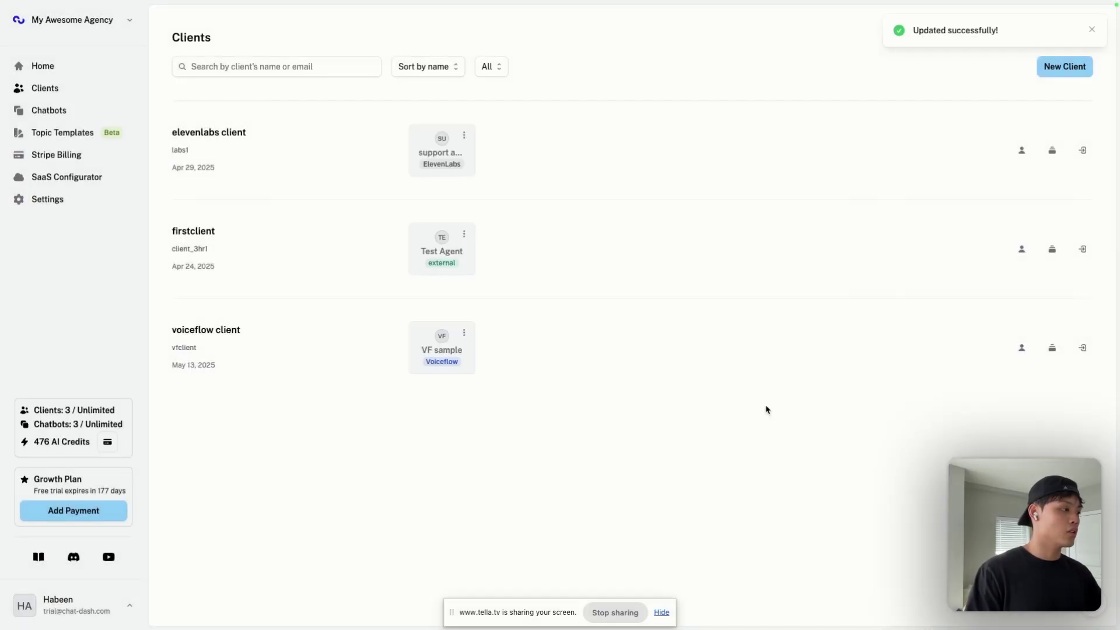
pyautogui.click(1076, 353)
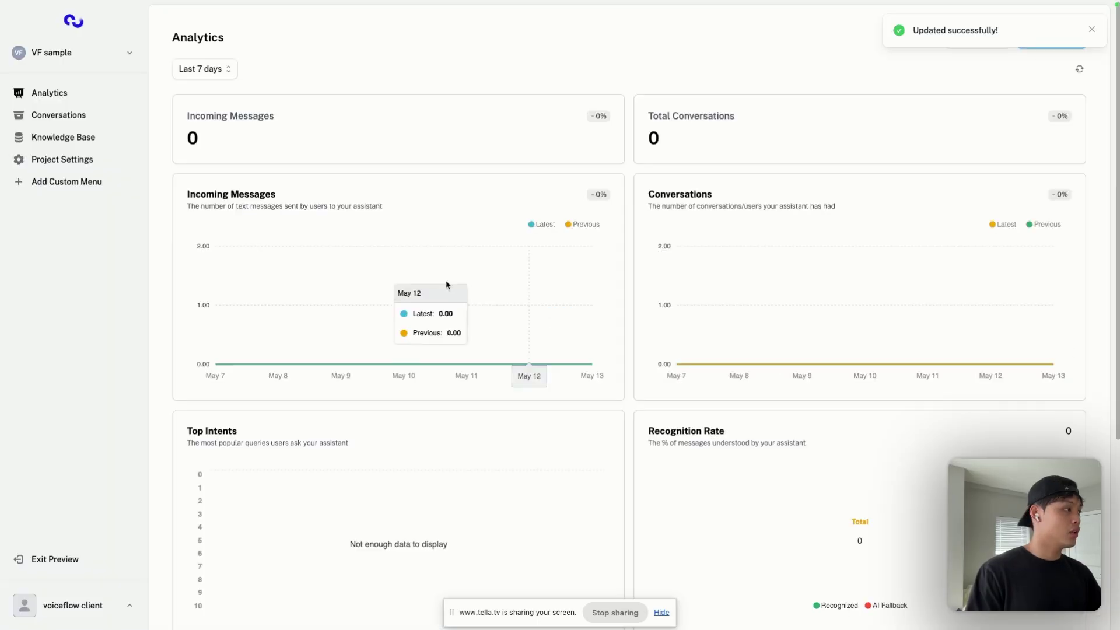
pyautogui.click(109, 159)
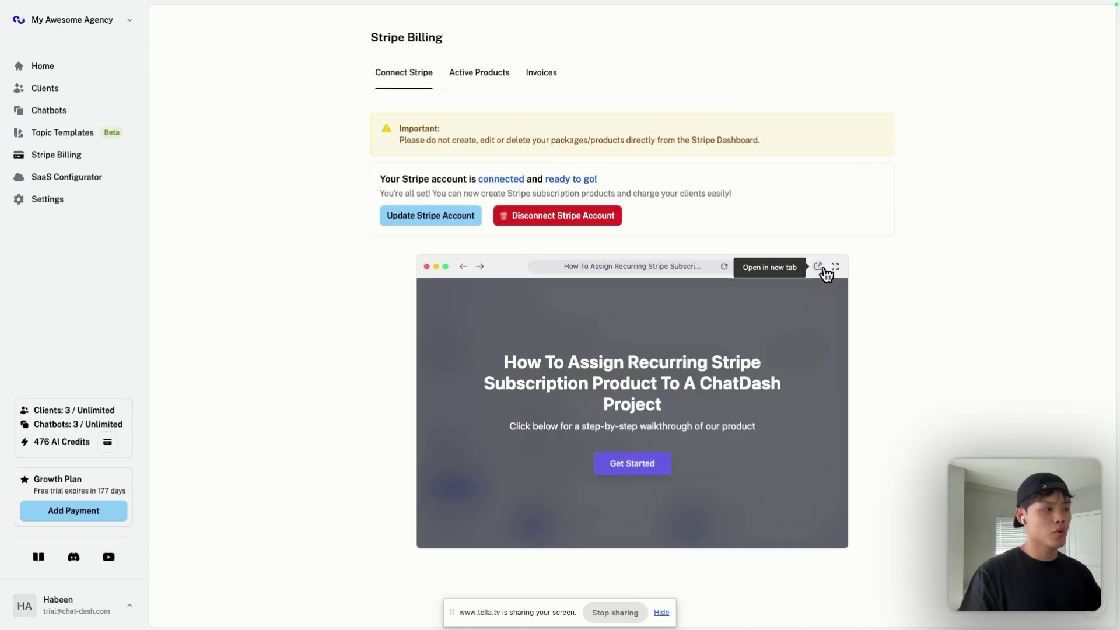
# Step: Play the Stripe walkthrough full screen through creating the usage-based Voice AI Basic product at $0.50/minute
pyautogui.click(835, 266)
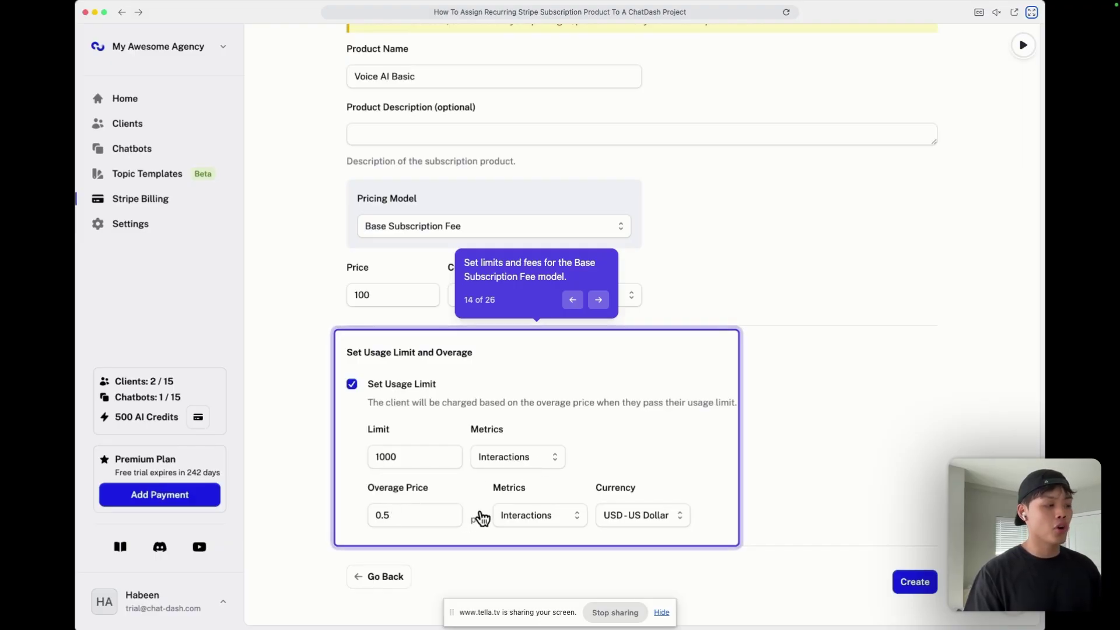
pyautogui.click(584, 528)
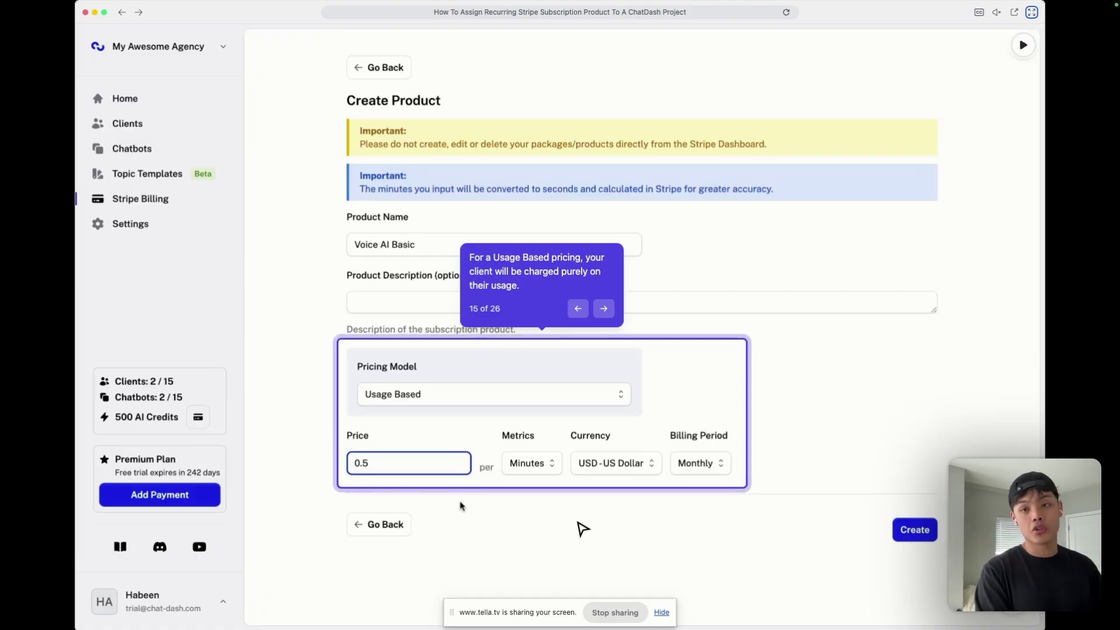
pyautogui.click(583, 528)
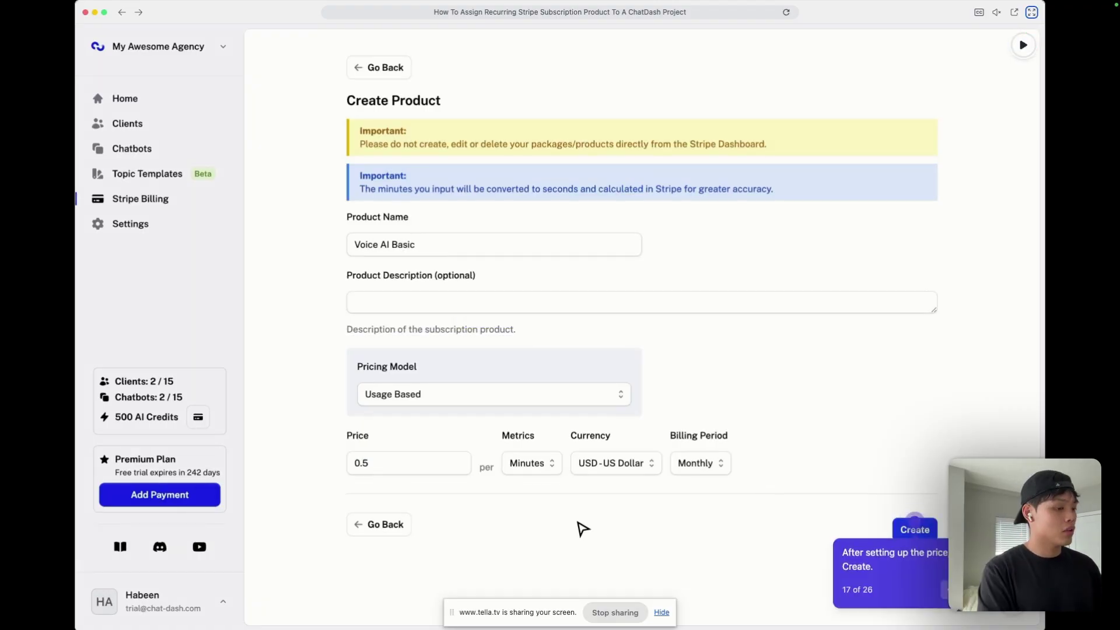
pyautogui.click(583, 528)
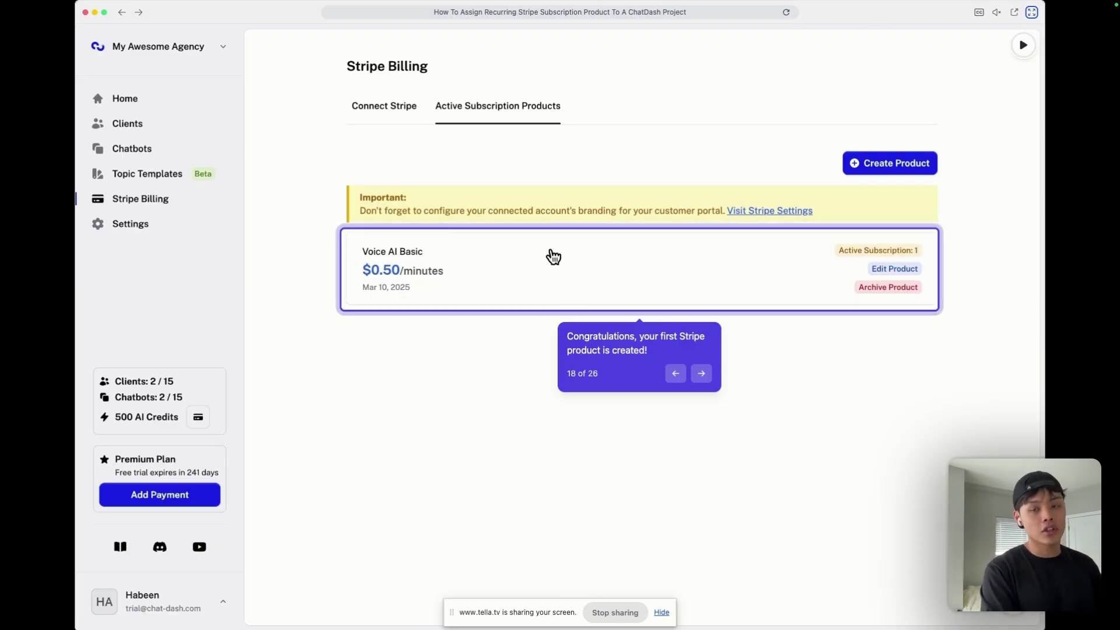
# Step: Advance the walkthrough to assigning the product and the client's Subscription Details
pyautogui.click(550, 253)
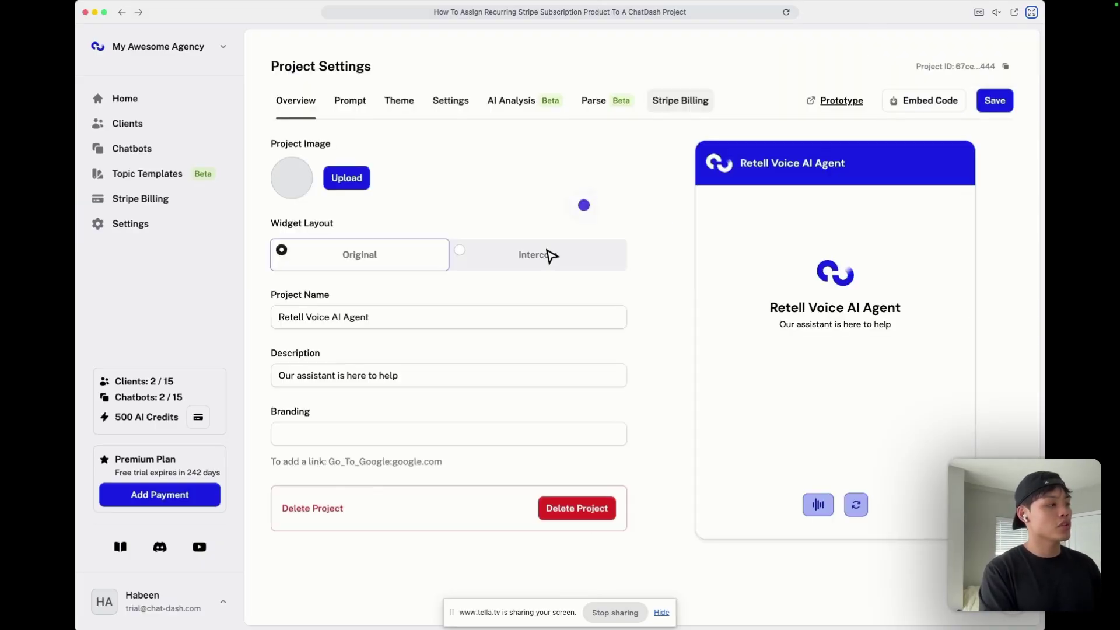